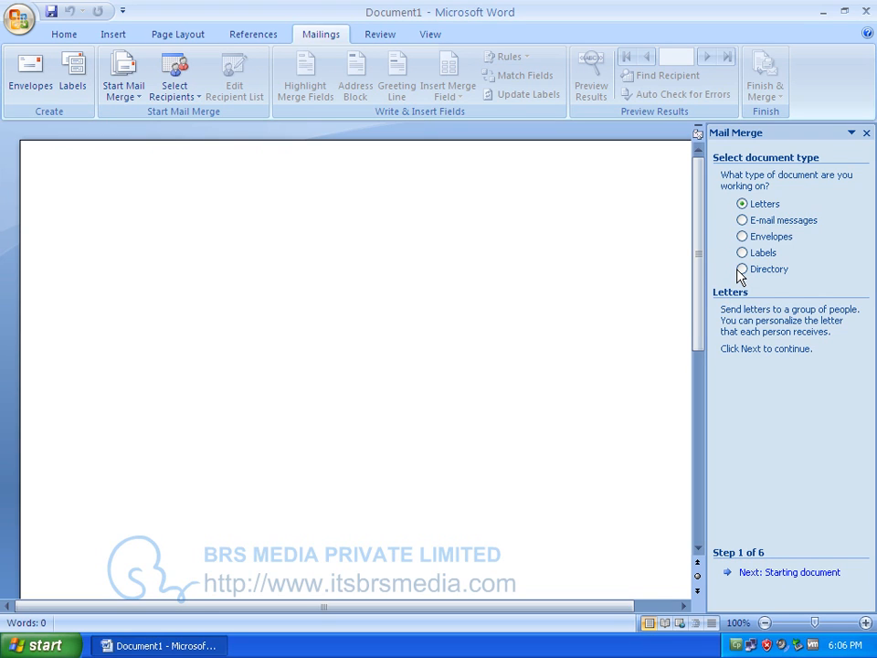
Set up a Letters mail merge based on the current document and create a new typed recipient list.
click(741, 205)
click(788, 576)
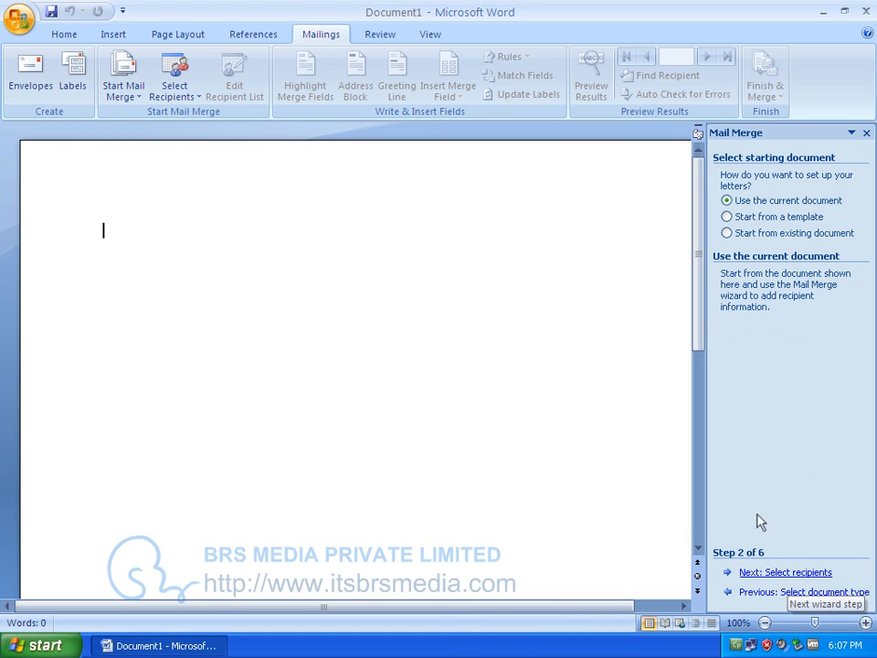
click(727, 202)
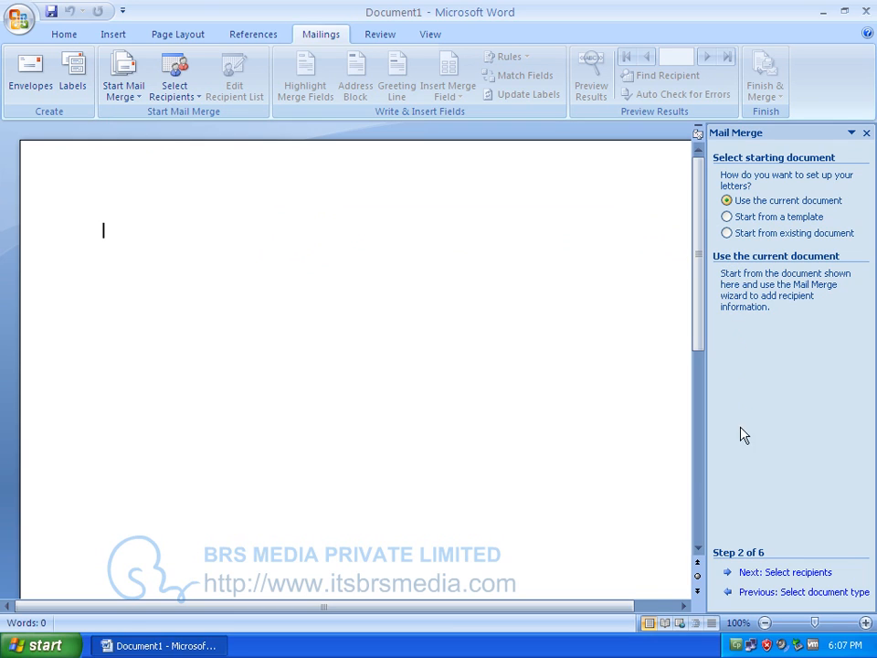
click(783, 574)
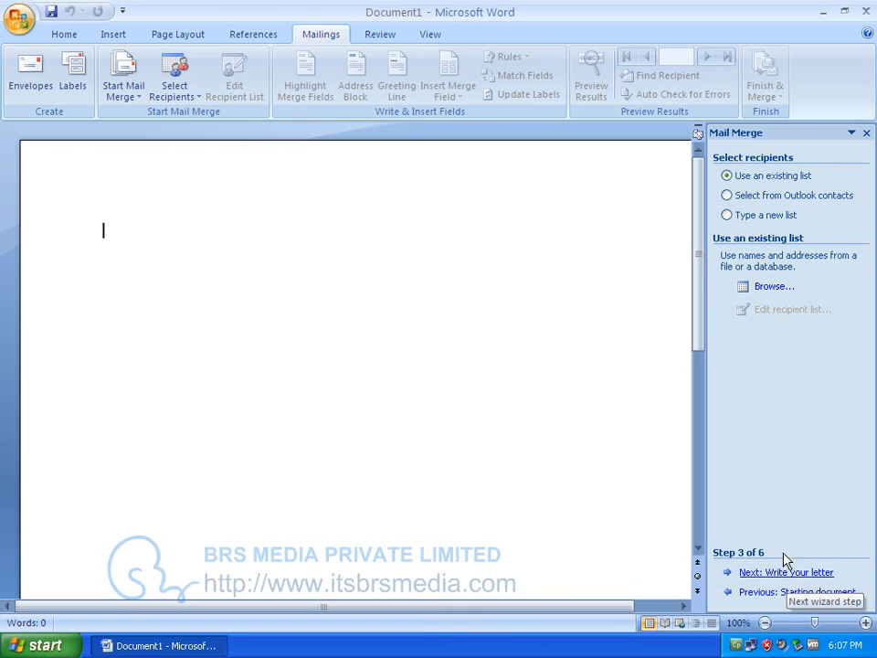
click(728, 217)
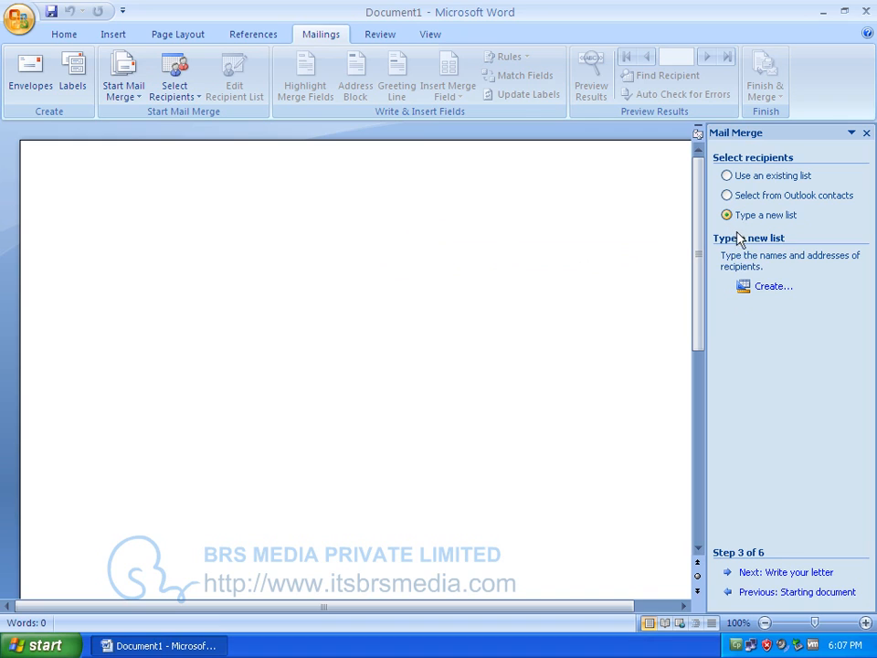
click(769, 286)
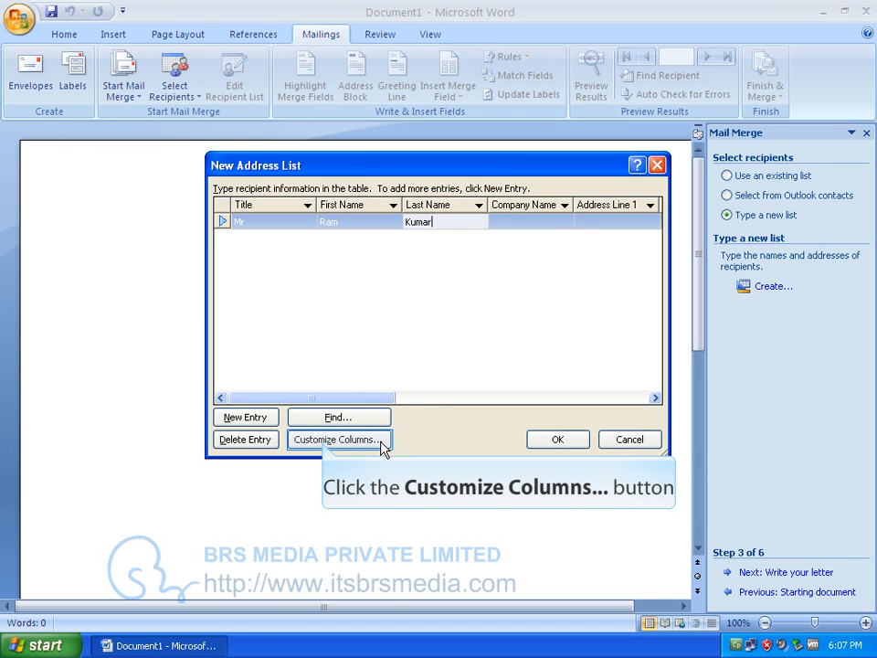
Customize the address list columns by deleting the Address Line 2 field and confirming its removal.
click(325, 441)
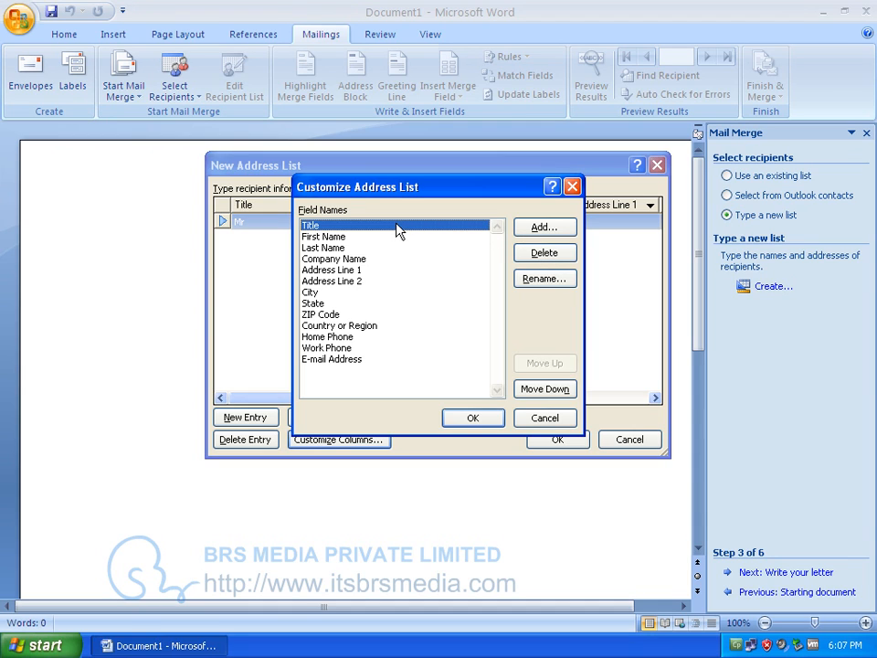
click(353, 284)
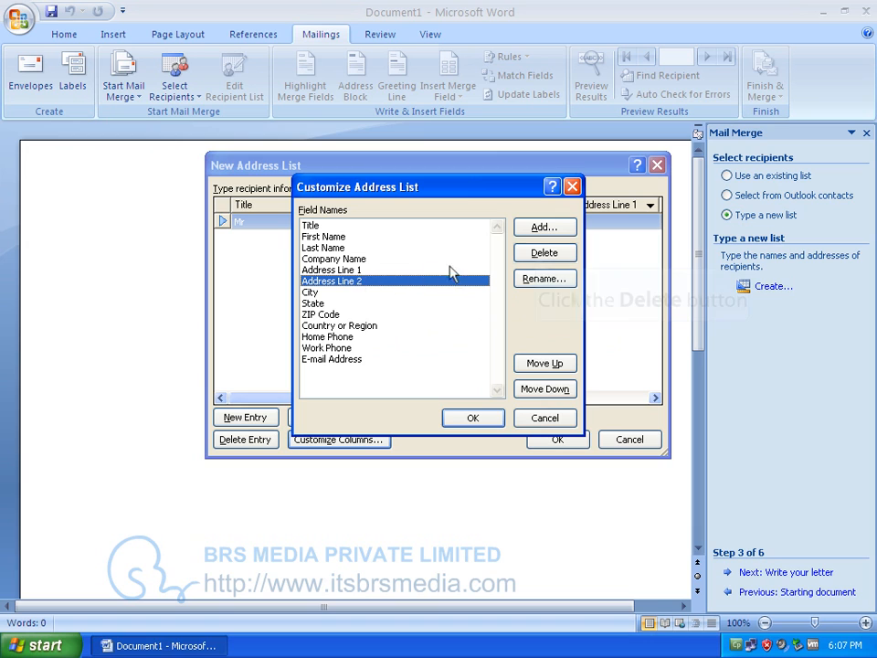
click(541, 254)
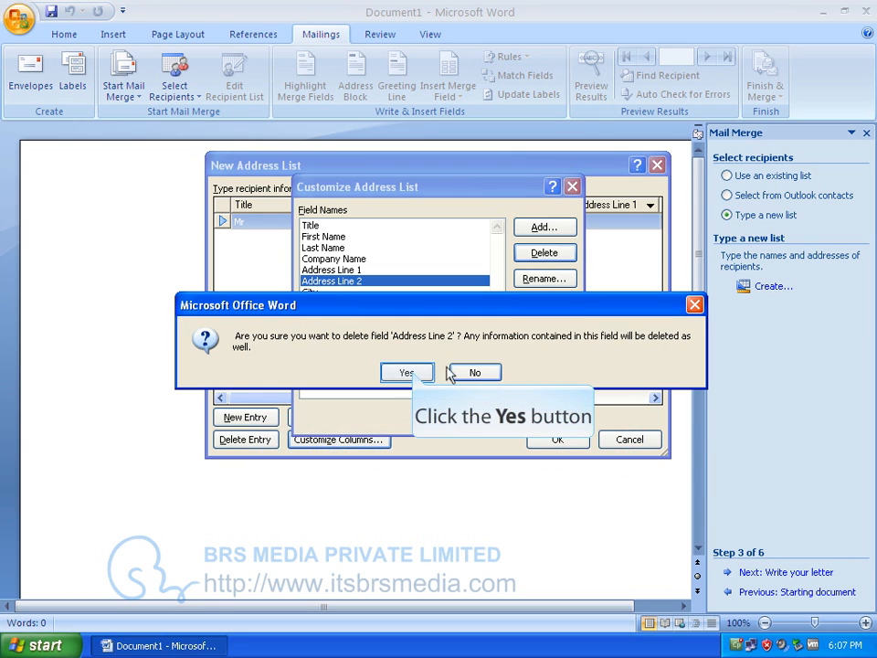
click(408, 372)
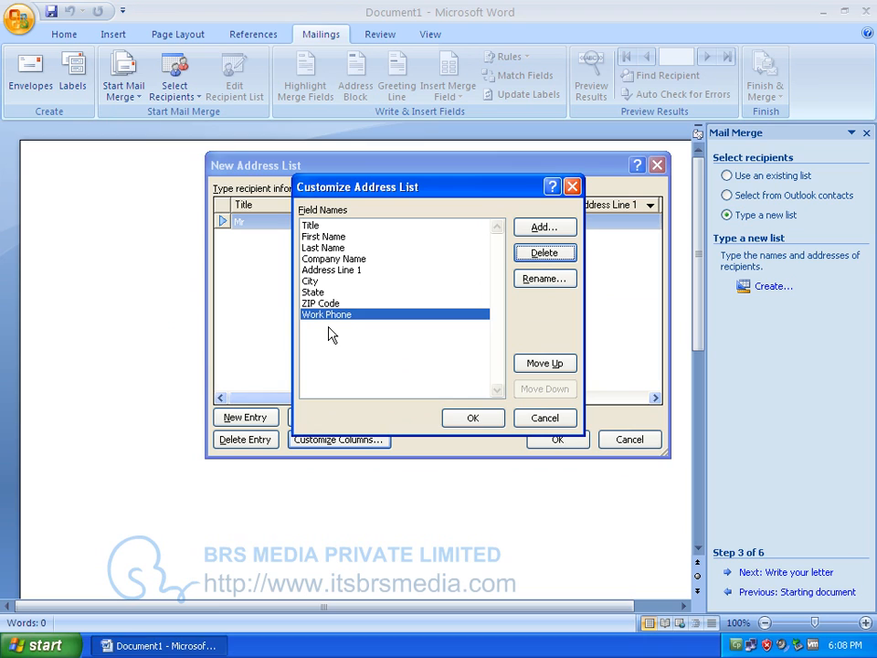
Add a field named Country to the address list and apply the column changes.
click(558, 233)
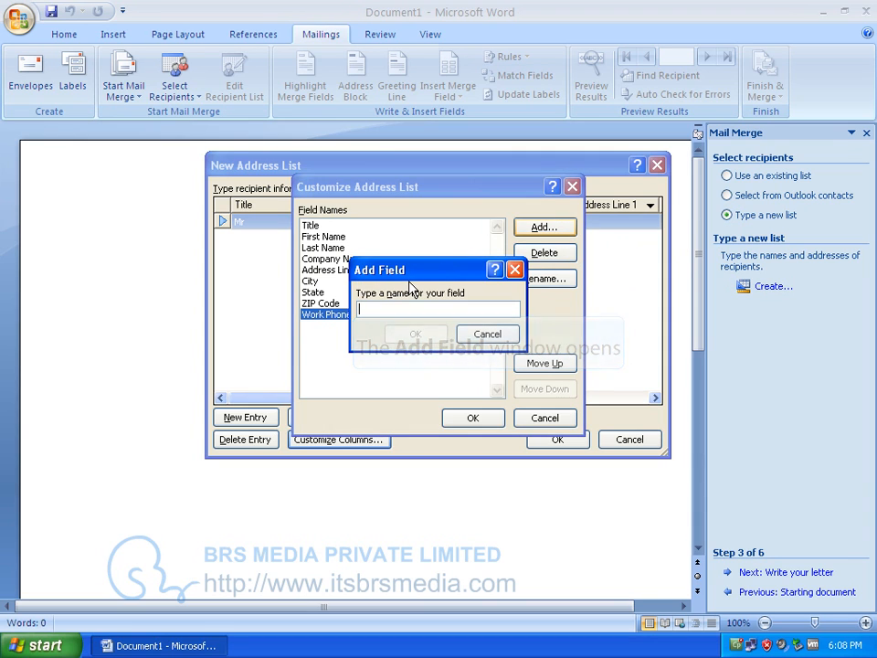
text(Countr)
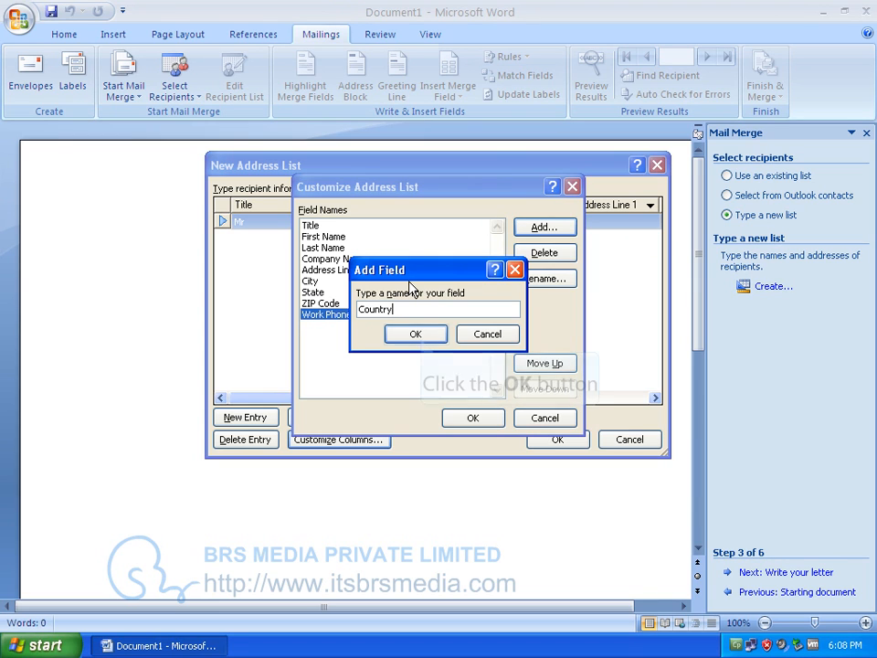
text(y)
click(431, 336)
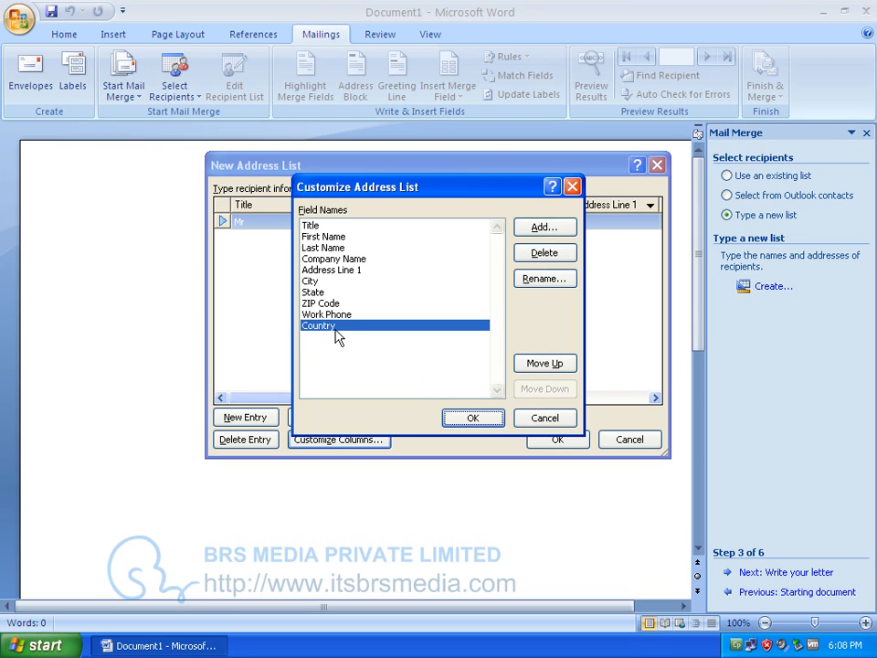
click(458, 420)
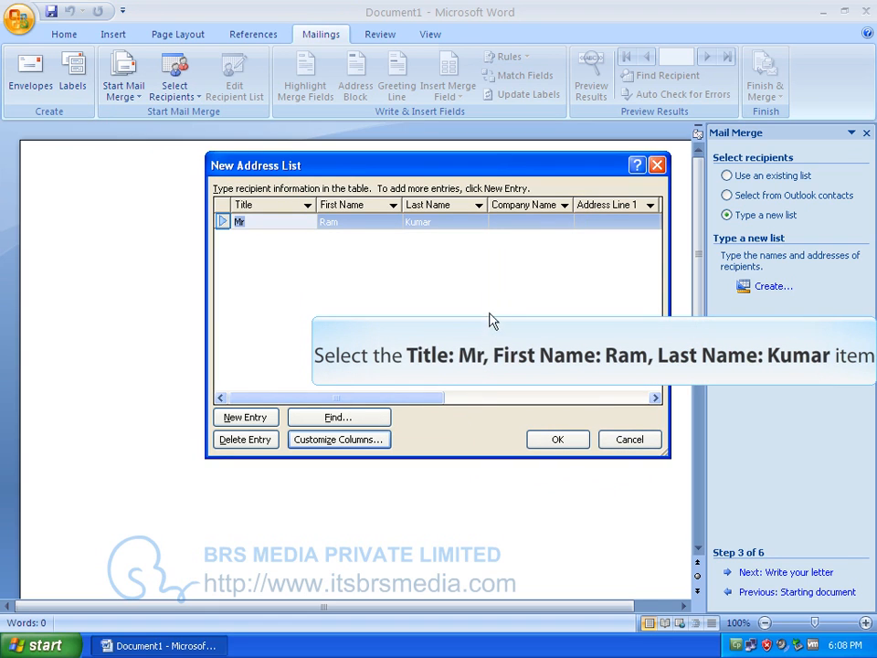
Fill in the first recipient's company name as DELCO, along with the address line, city and state.
click(515, 226)
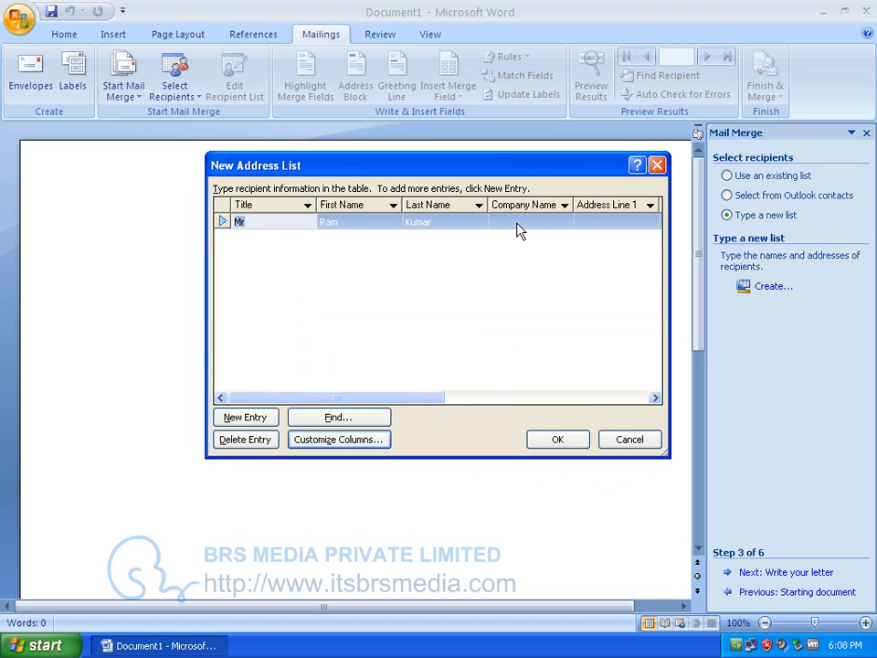
text(DELCO)
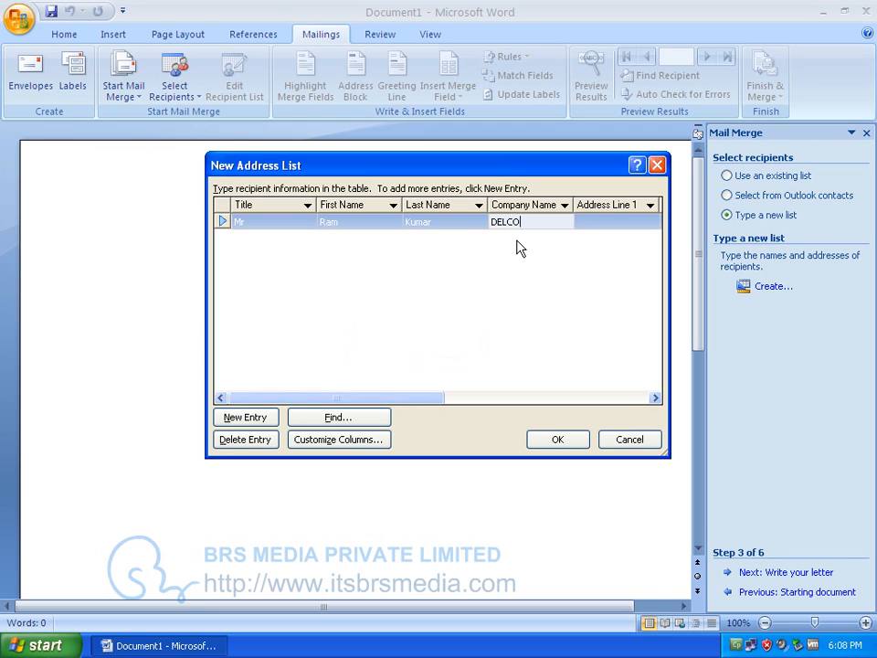
key(Tab)
text(B-5)
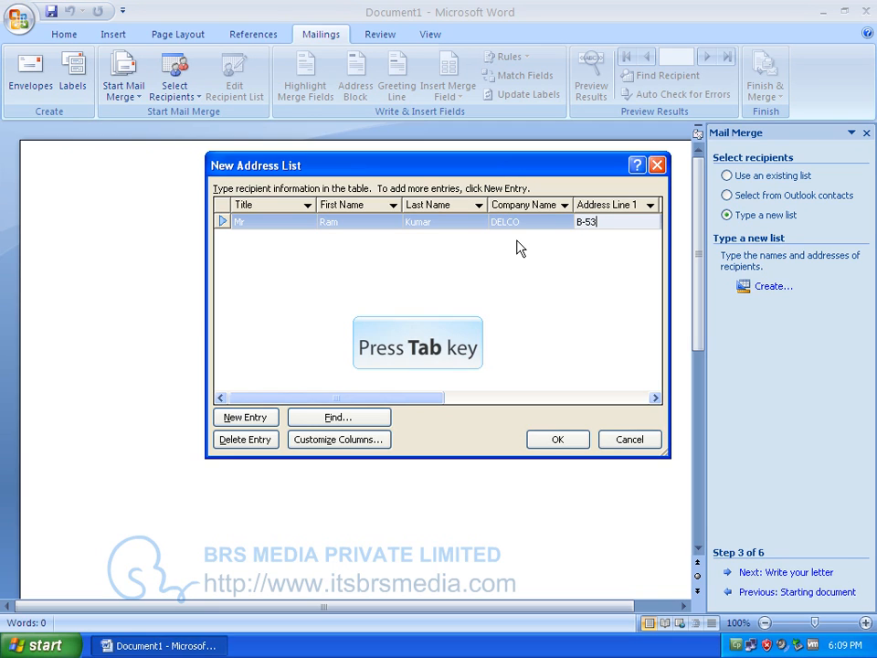
text(3)
key(Tab)
text(DELHI)
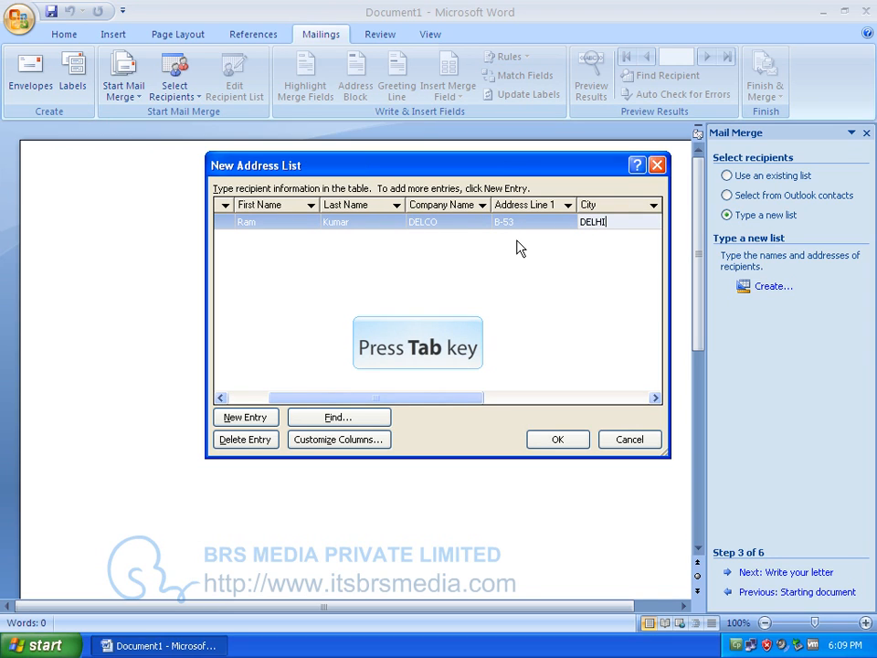
key(Tab)
text(DELH)
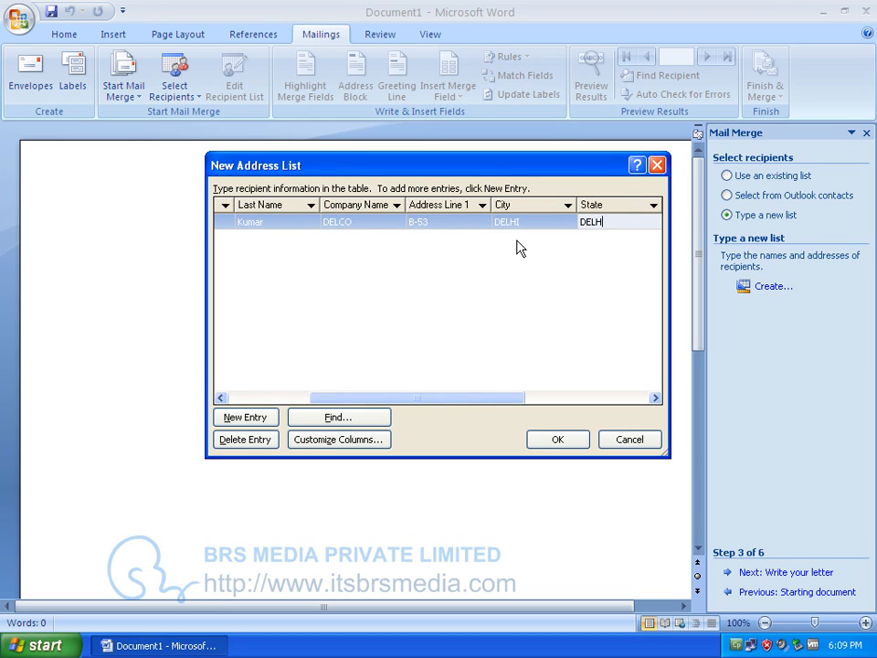
text(I)
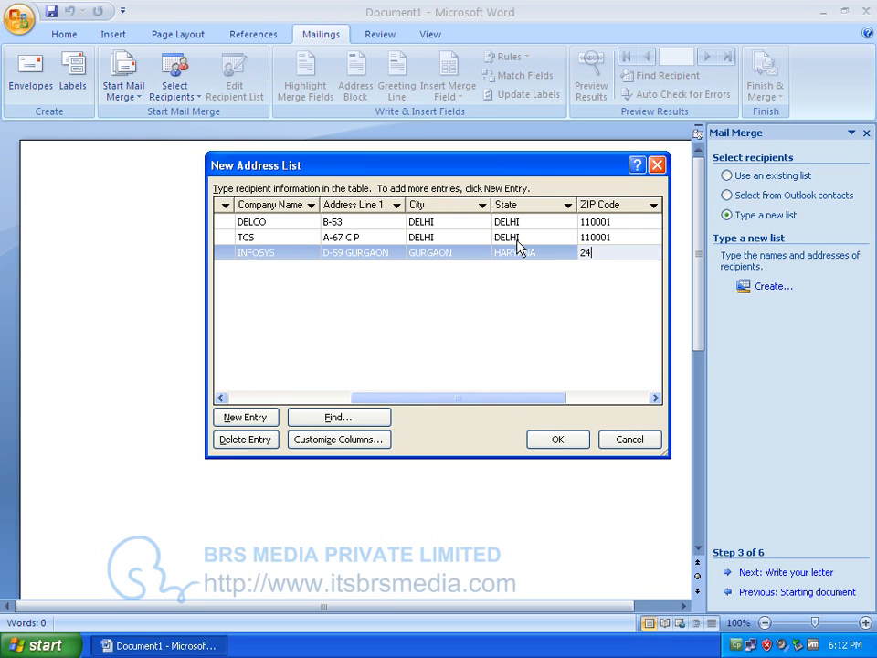
Complete the third recipient's entry with the ZIP code, work phone number and country INDIA.
text(587)
key(Tab)
text(4)
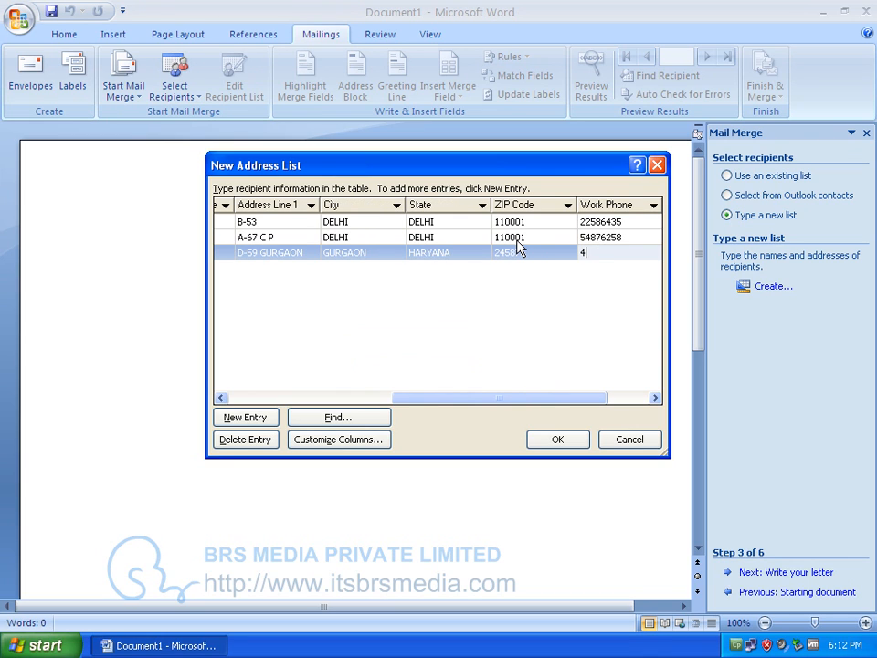
text(5789654)
key(Tab)
text(INDIA)
Add a fourth recipient with the title Mr, the first and last name, and the company TELCO.
key(Tab)
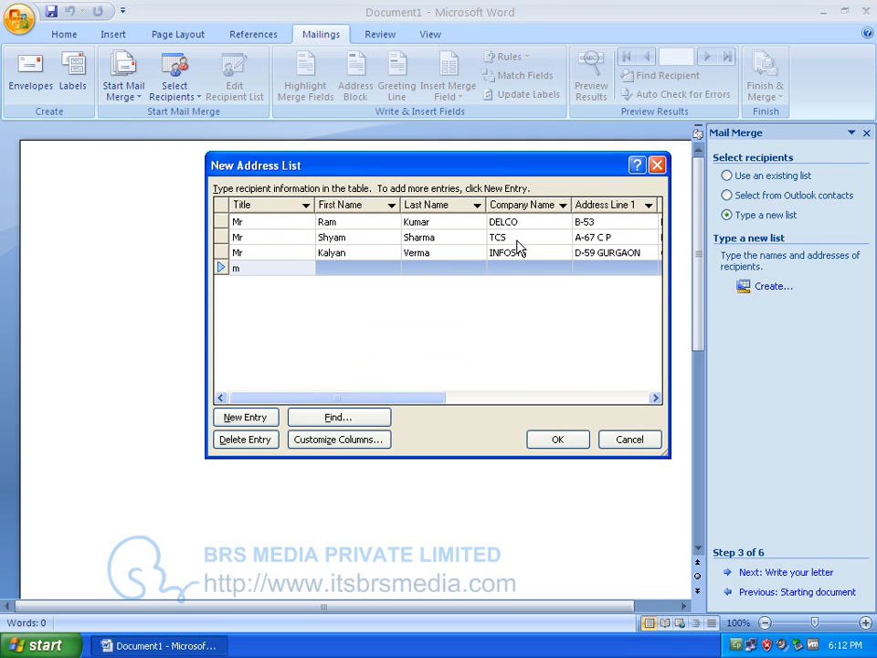
text(Mr)
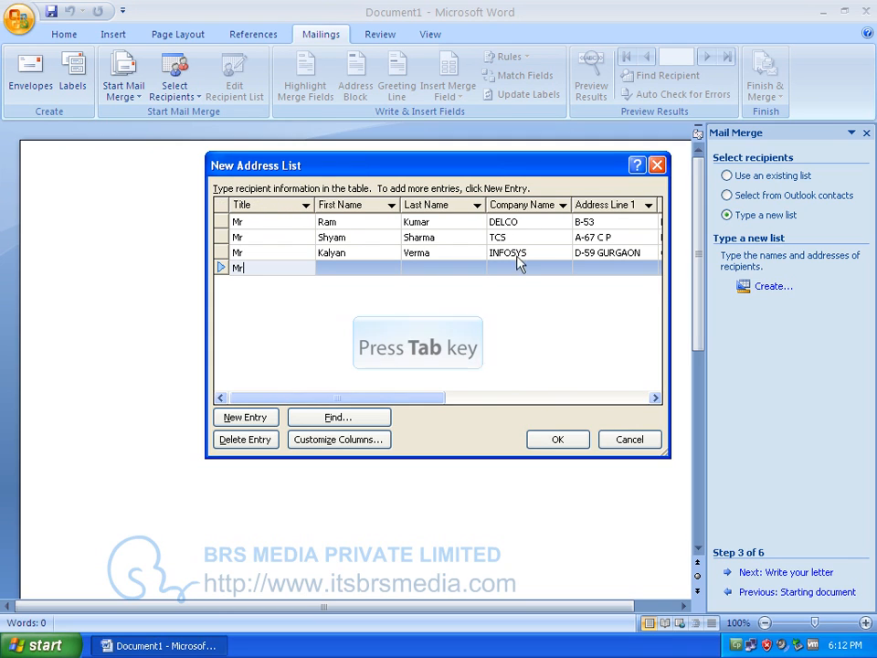
key(Tab)
text(Rajesh)
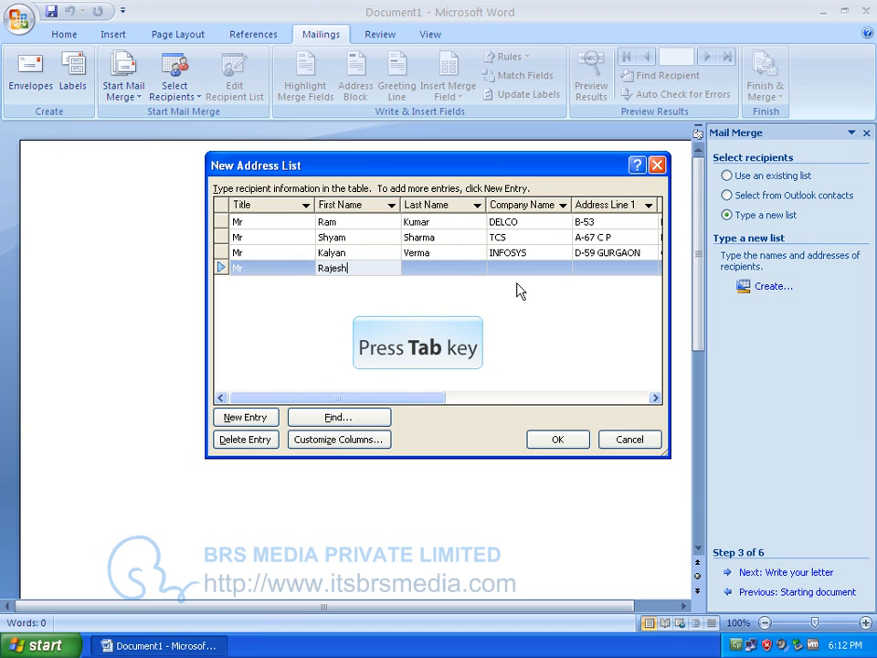
key(Tab)
text(Kumar)
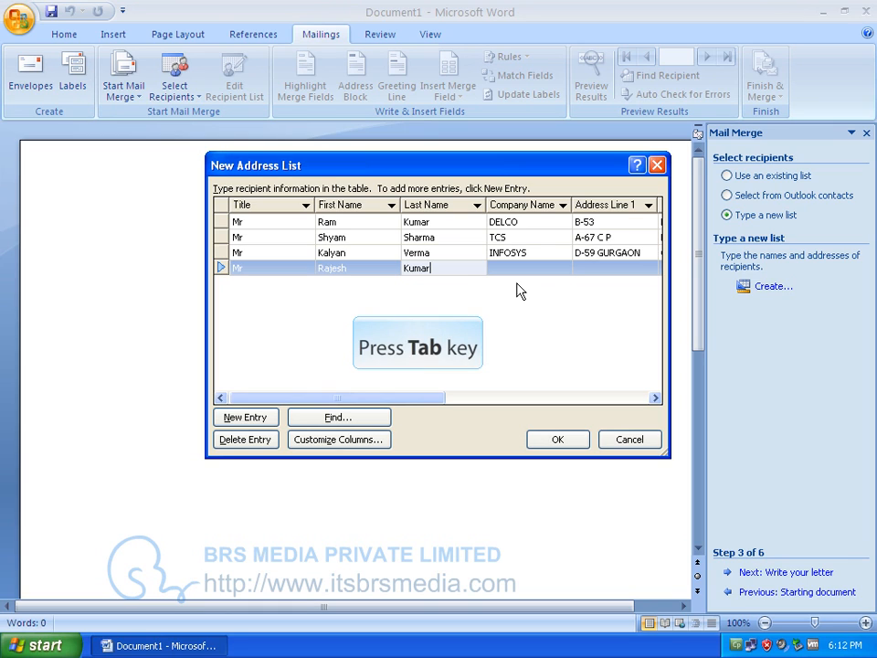
key(Tab)
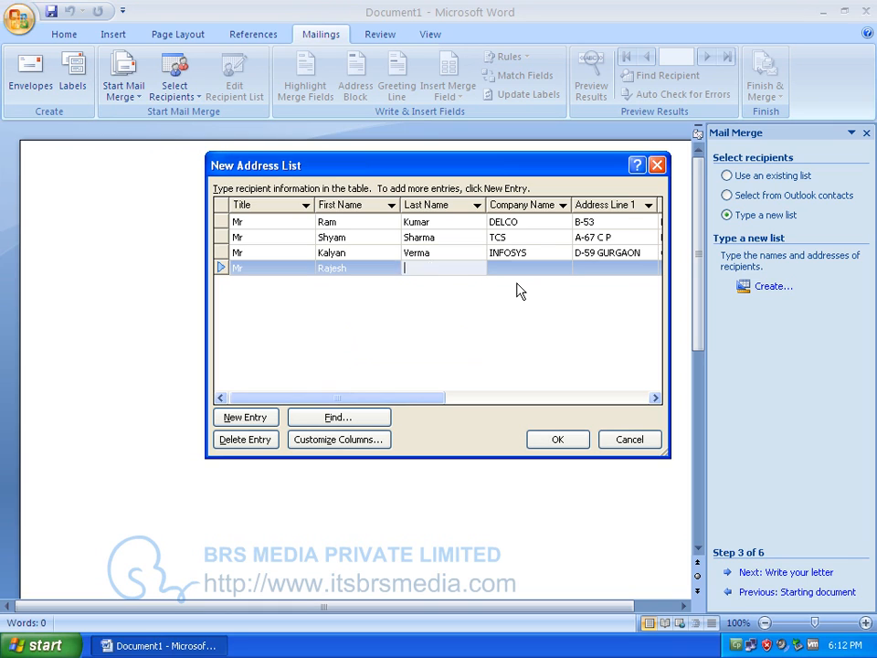
text(TELCO)
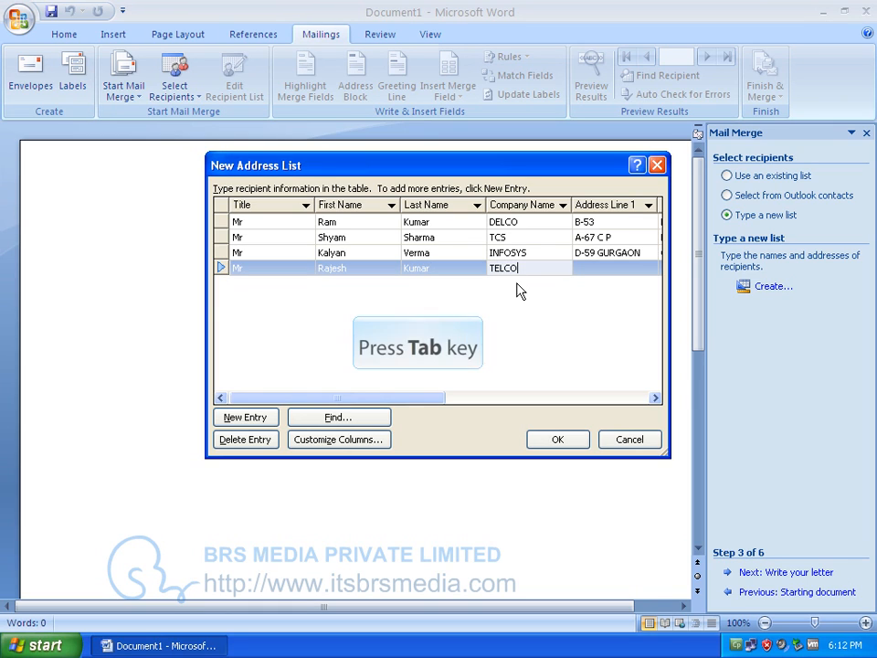
Enter the fourth recipient's address line, city and state.
key(Tab)
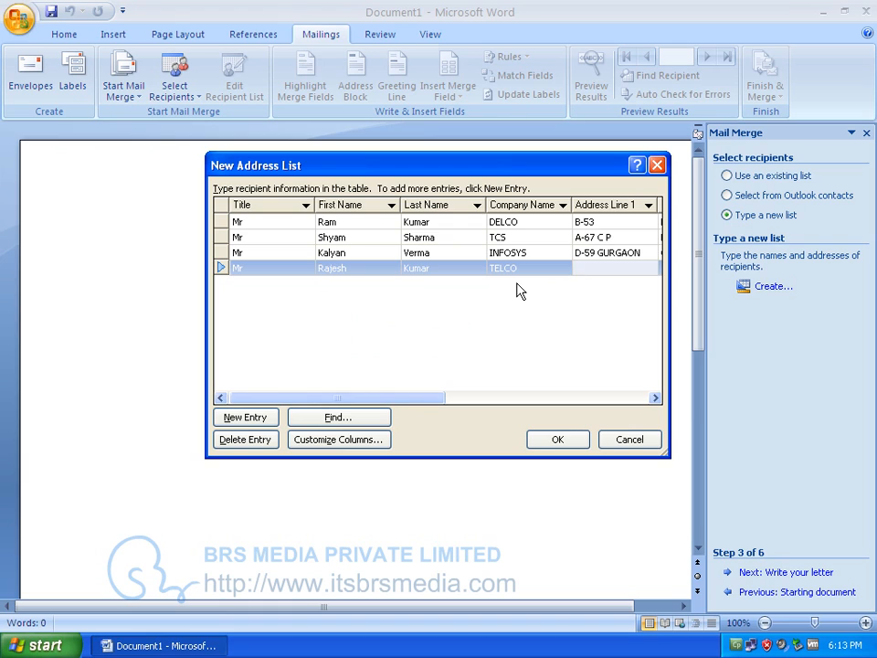
text(J-52 BANGLORE)
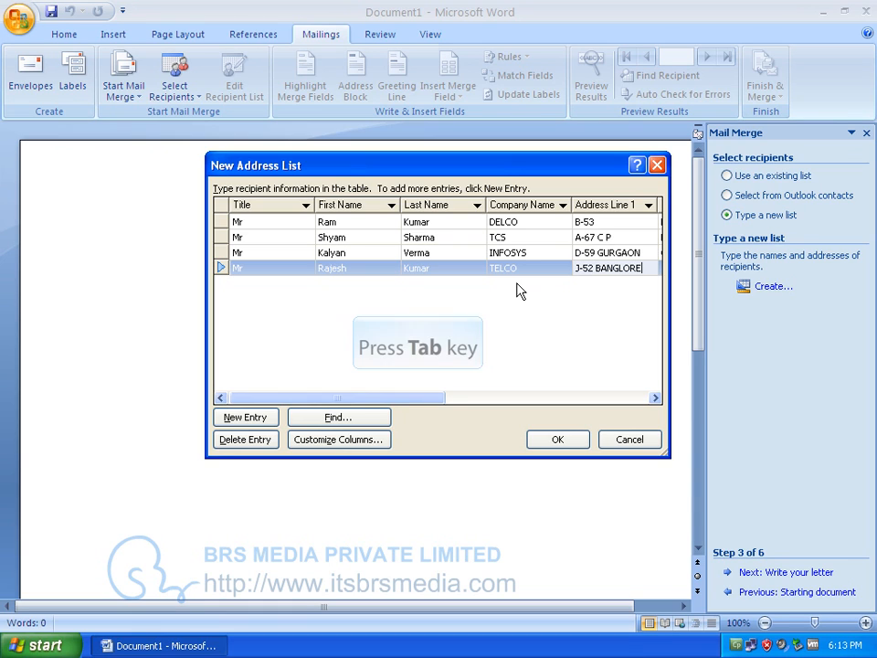
key(Tab)
text(BANG)
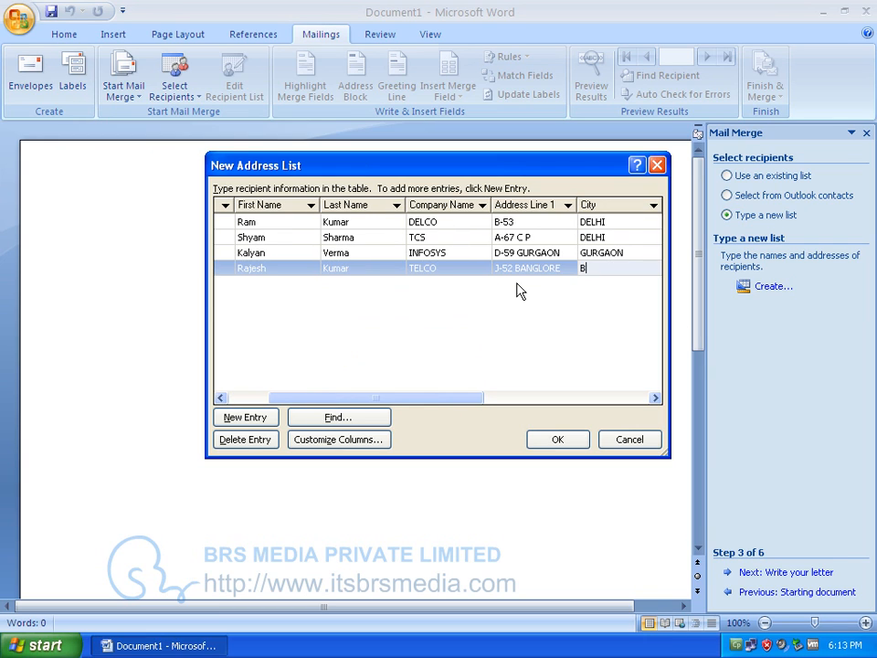
text(RE)
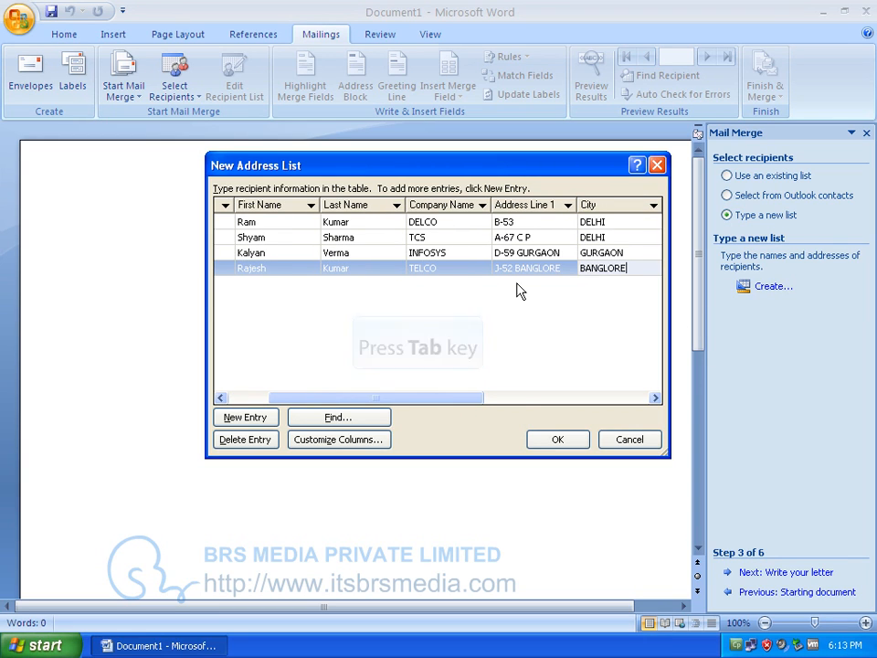
key(Tab)
text(KARNATAKA)
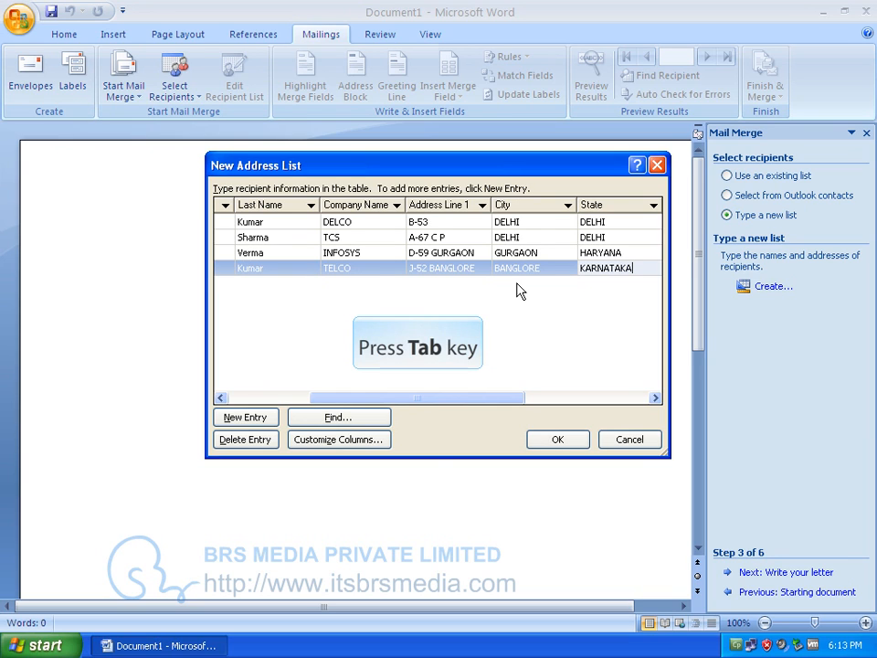
Enter the fourth recipient's ZIP code, work phone number and country INDIA, and accept the address list for saving.
key(Tab)
text(5487)
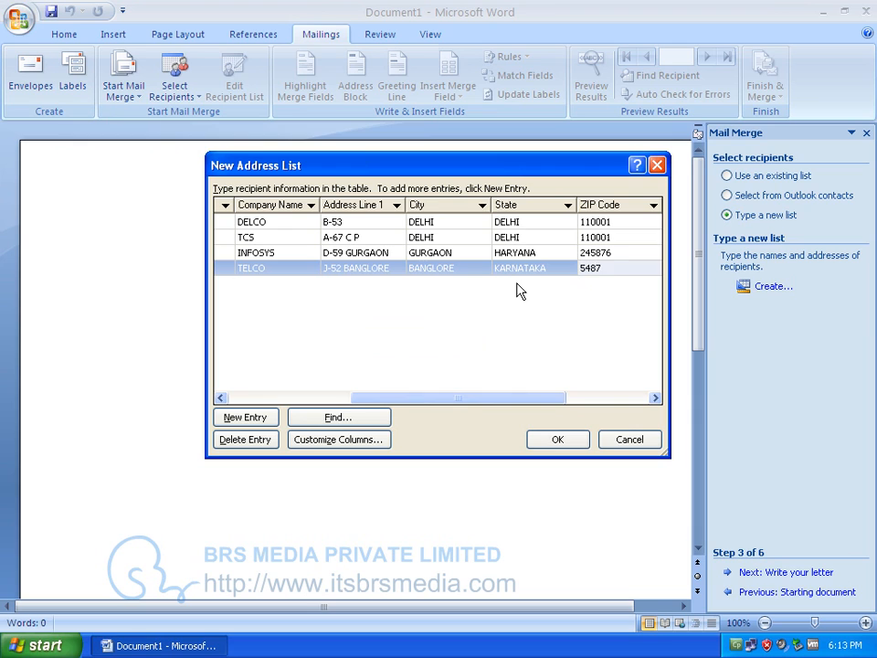
text(65)
key(Tab)
text(45876)
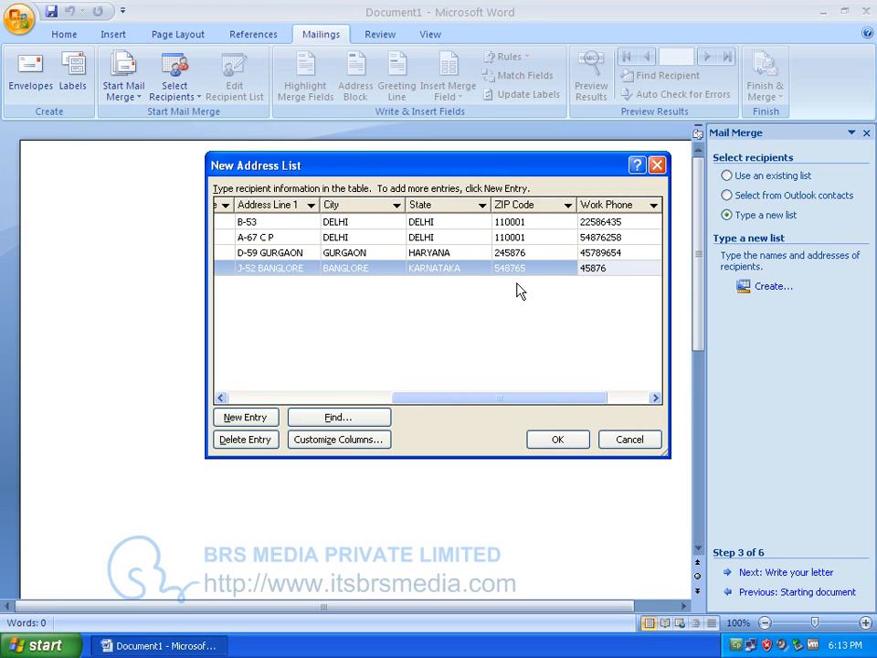
text(245)
key(Tab)
text(INIDA)
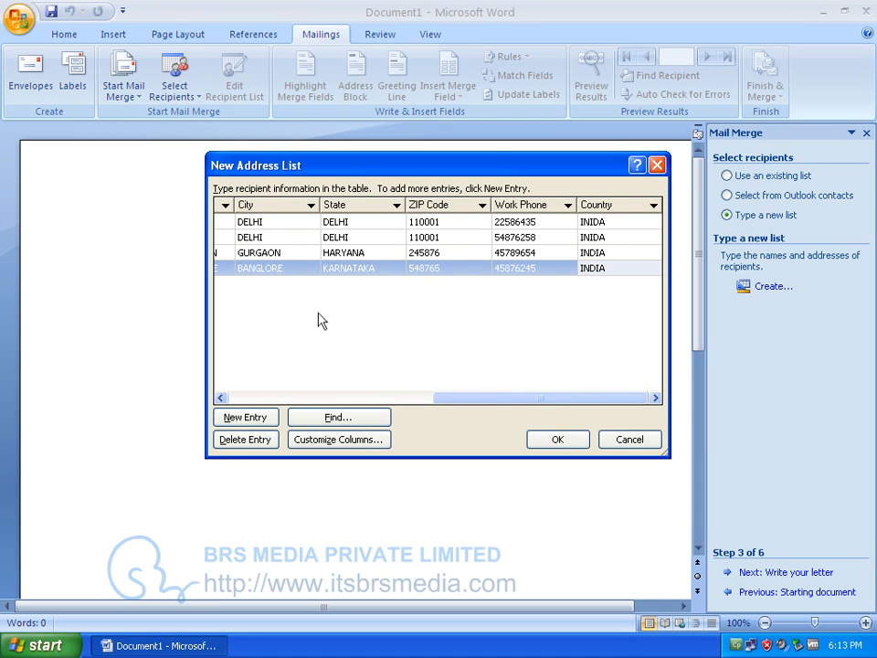
click(559, 441)
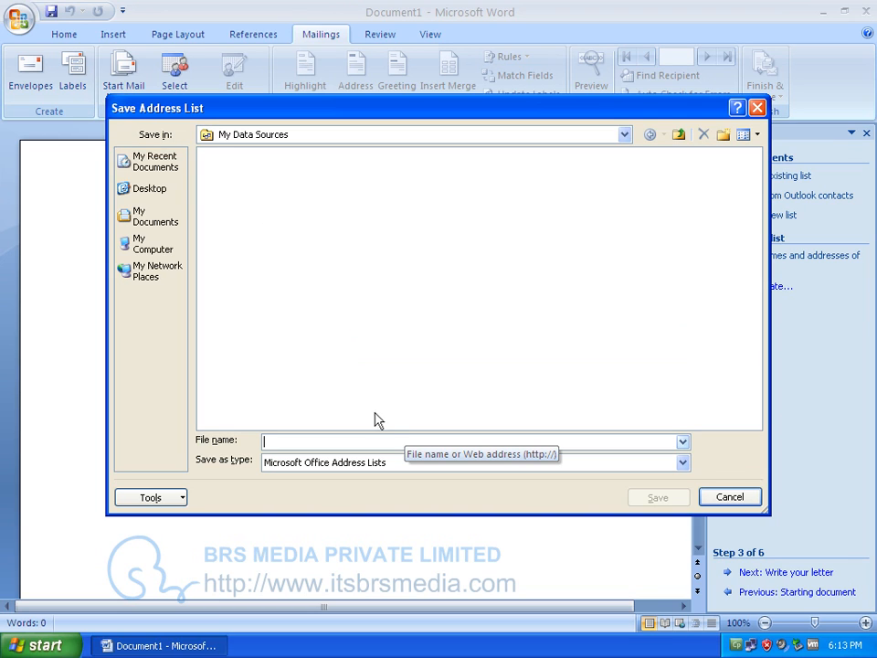
Save the address list as addressbook and accept all its entries as the merge recipients.
text(addre)
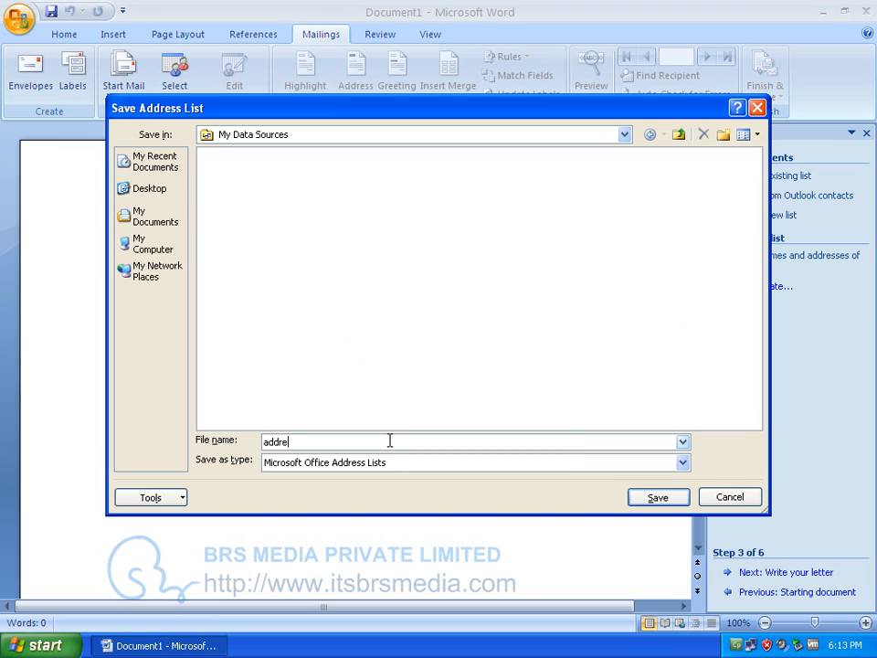
text(ssbook)
click(657, 498)
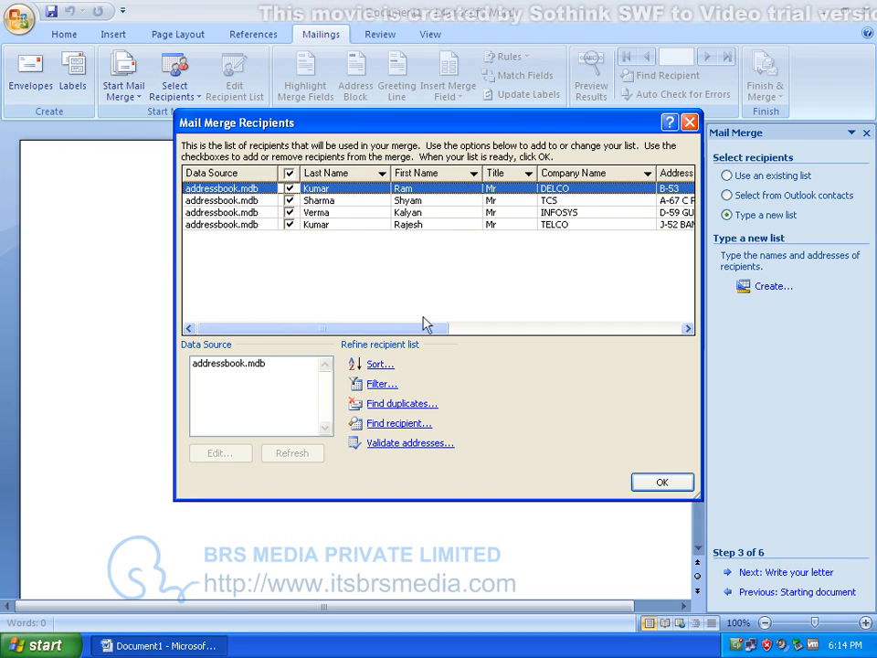
click(665, 484)
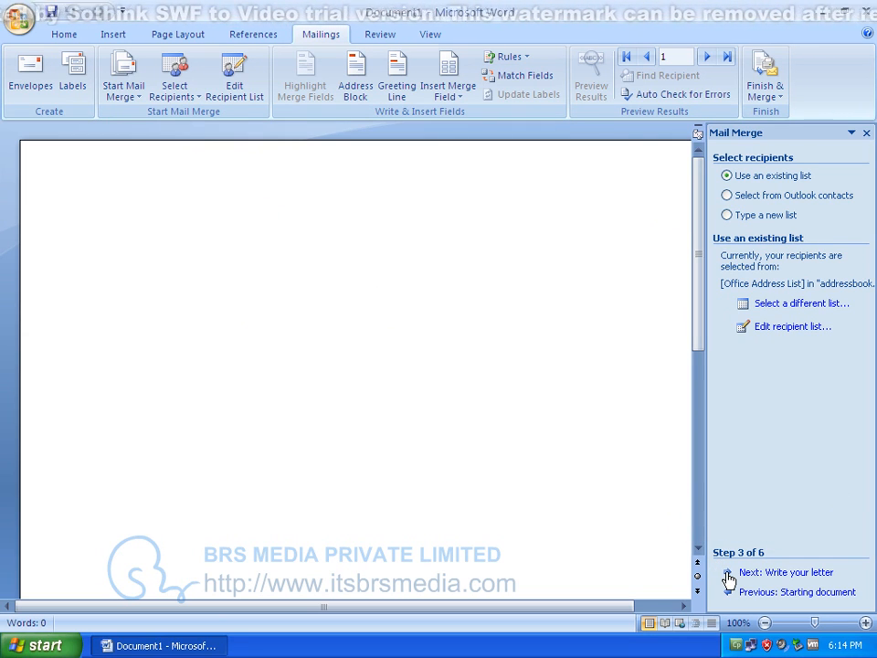
Proceed to writing the letter, start it with "To," and insert an address block on the line below.
click(791, 574)
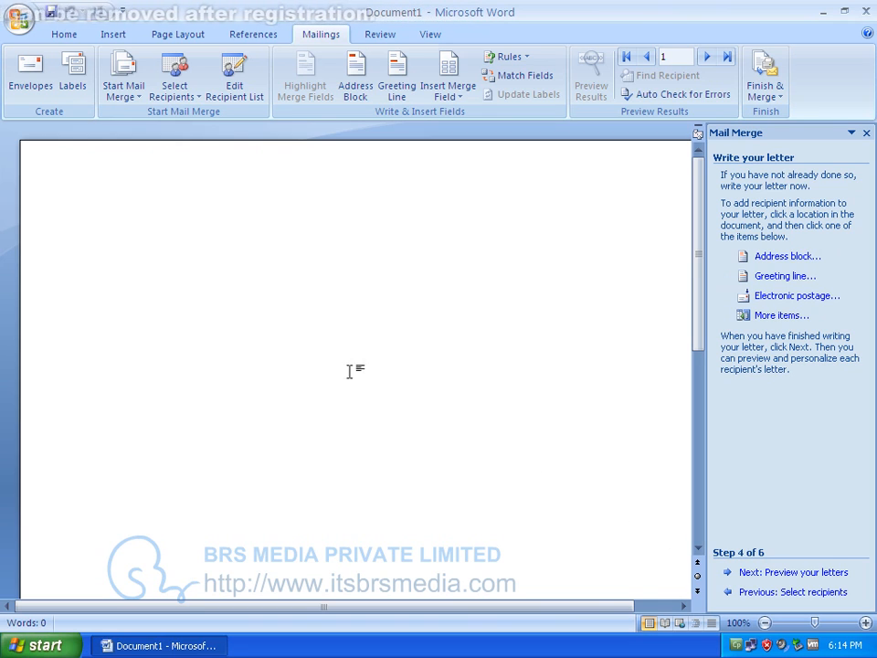
click(110, 236)
text(To,)
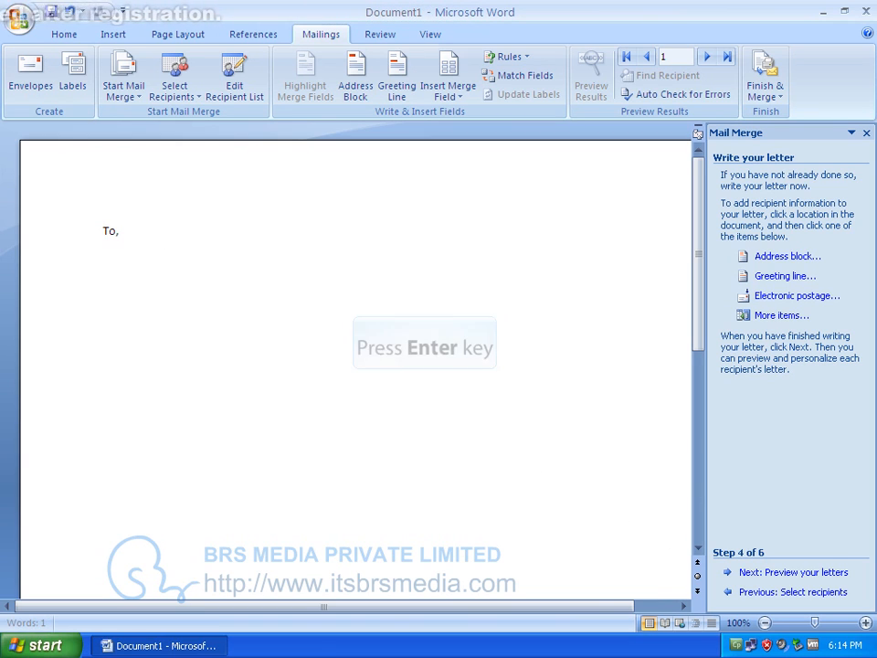
key(Return)
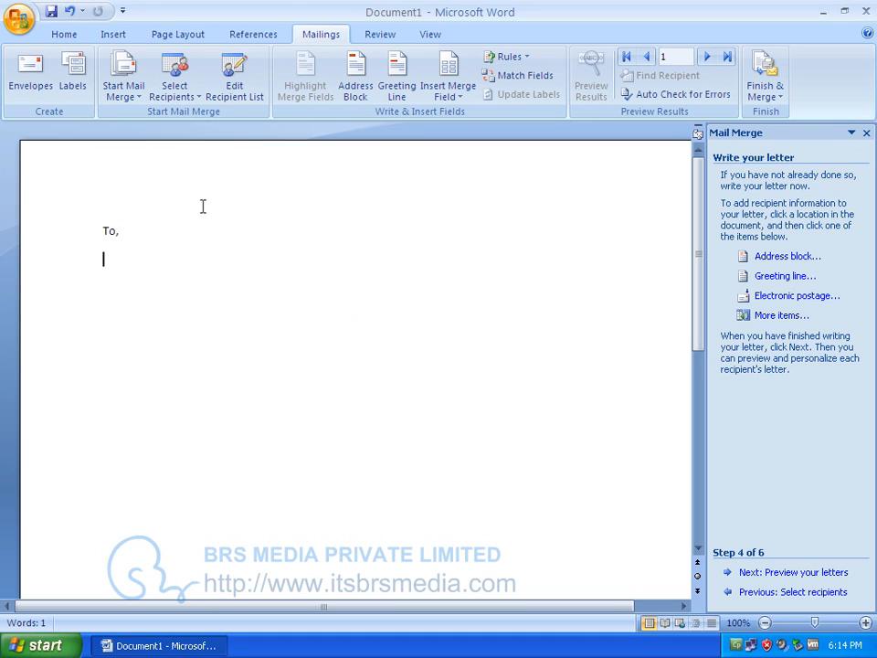
click(358, 92)
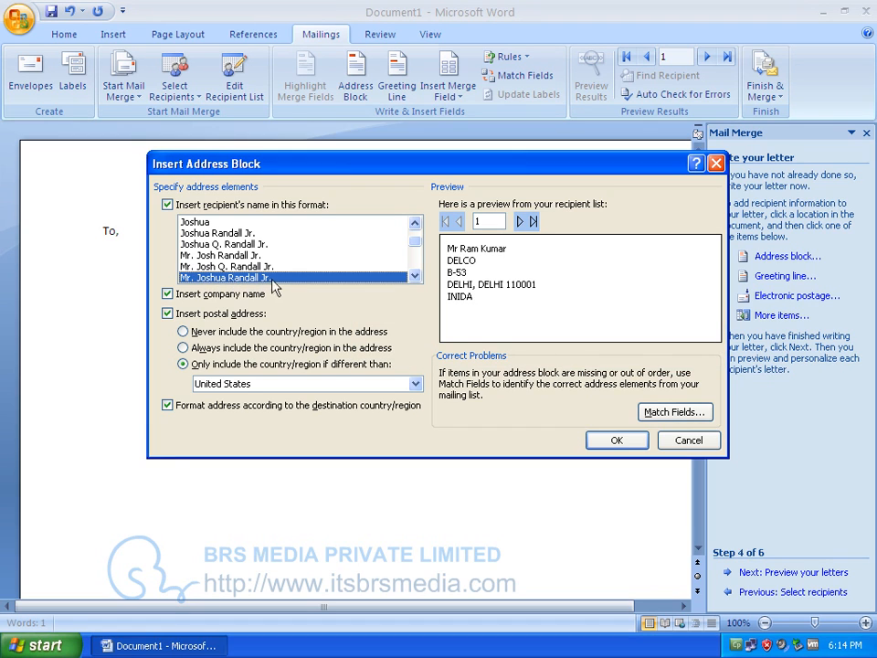
click(612, 440)
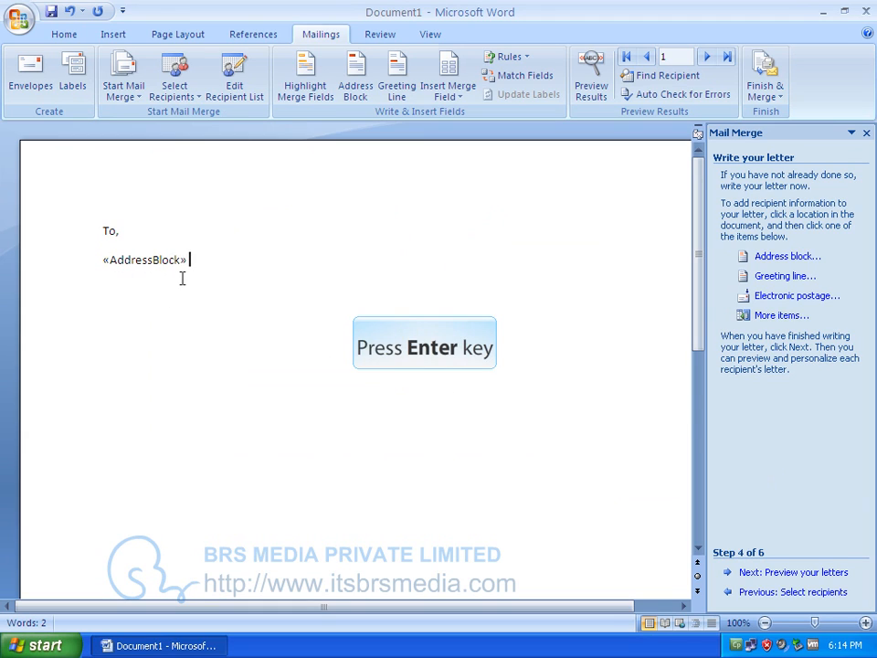
Add the date "10th January 2013" on a new line below the address block.
text(10t)
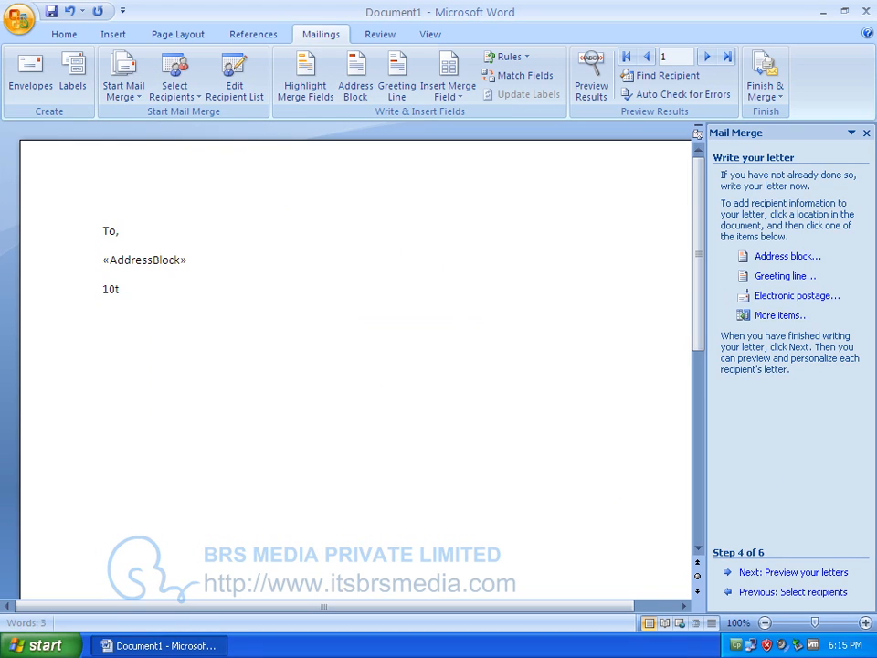
text(h Janu)
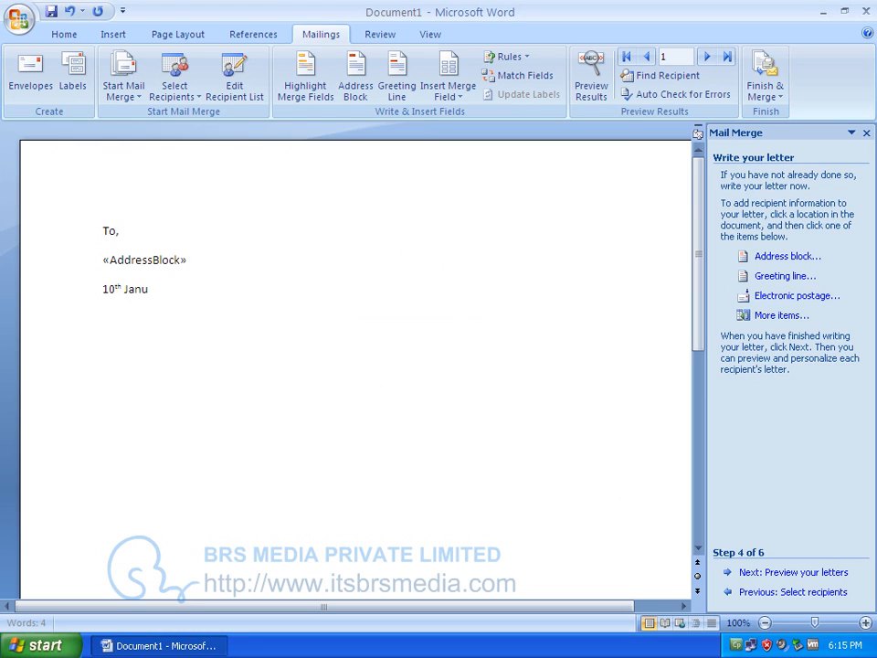
text(ary 2013)
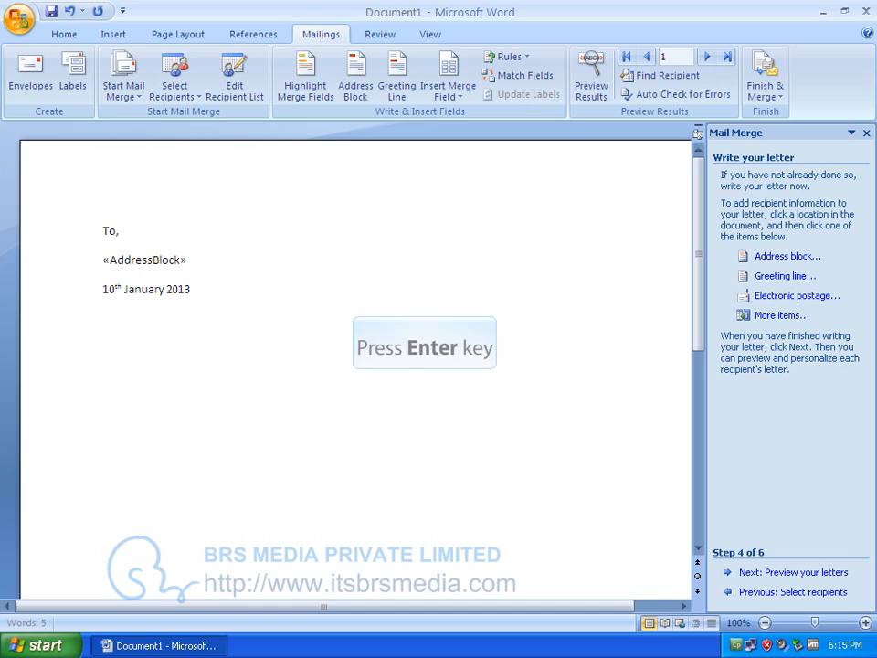
key(Return)
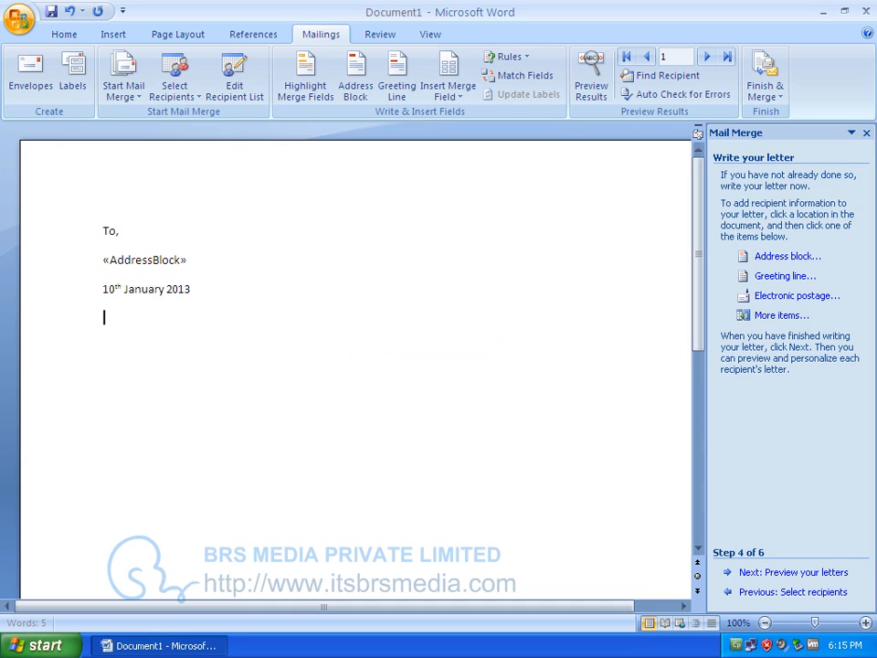
Add a salutation line with "Dear" followed by the First_Name and Last_Name merge fields.
text(Dear)
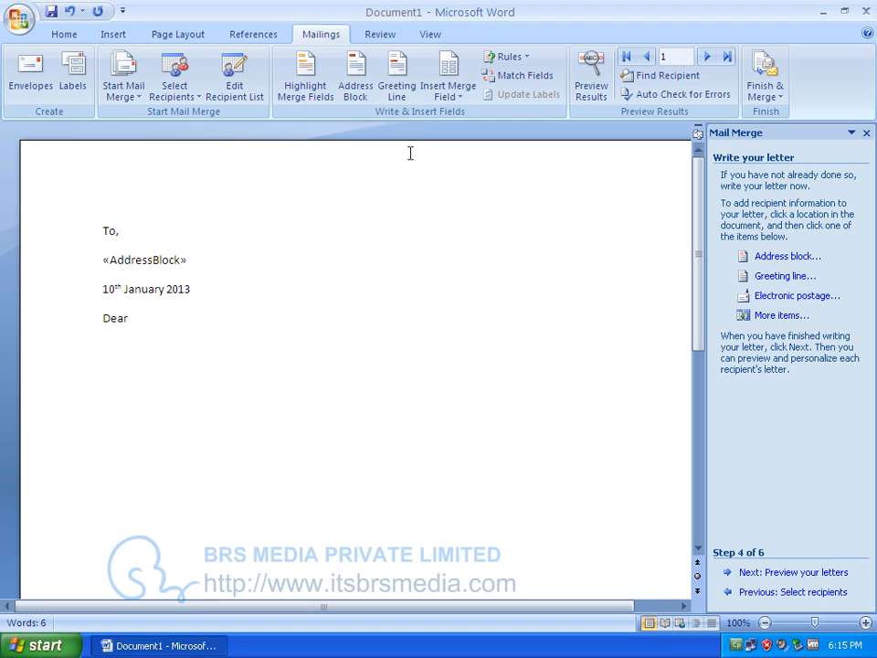
click(463, 97)
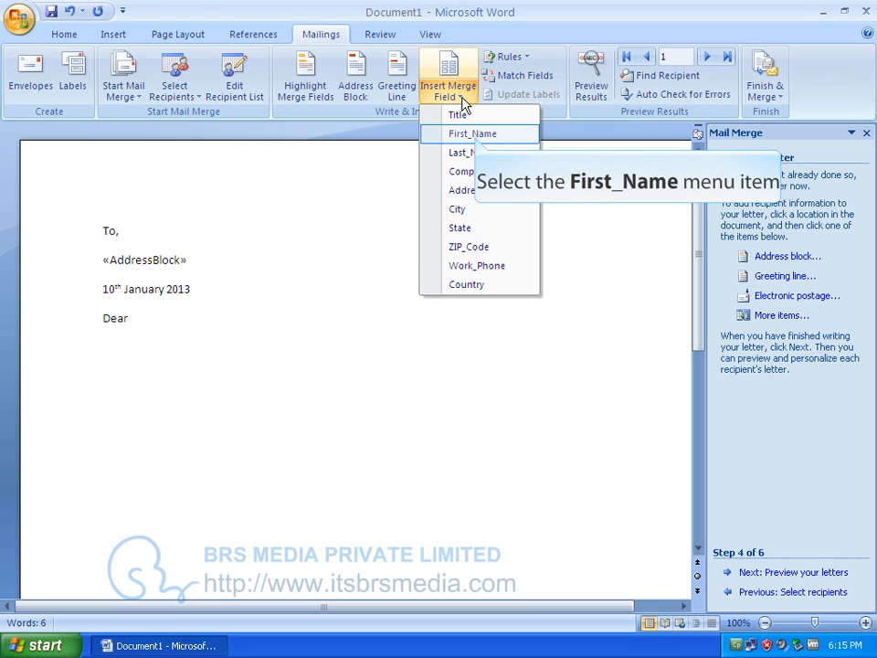
click(472, 134)
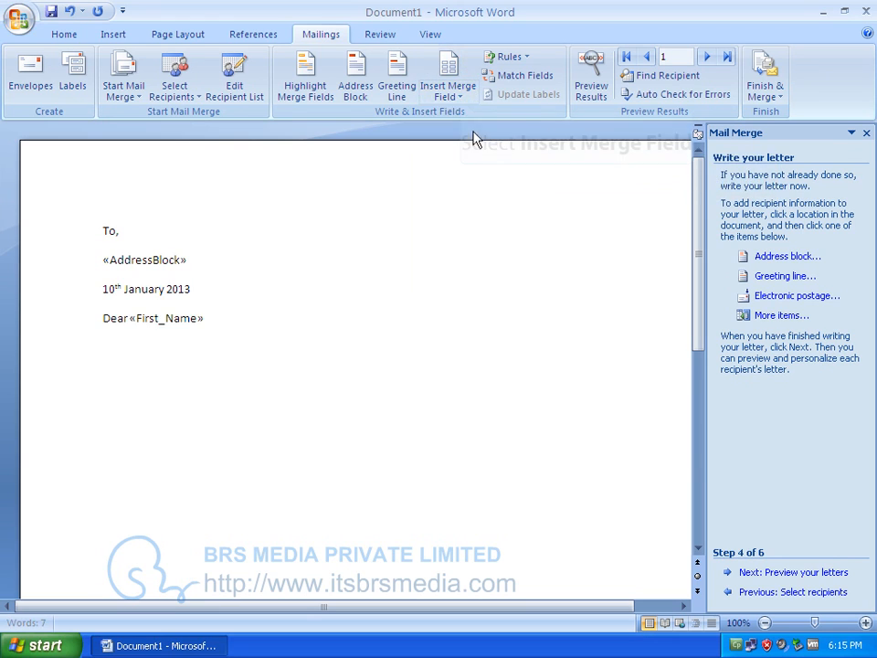
click(463, 100)
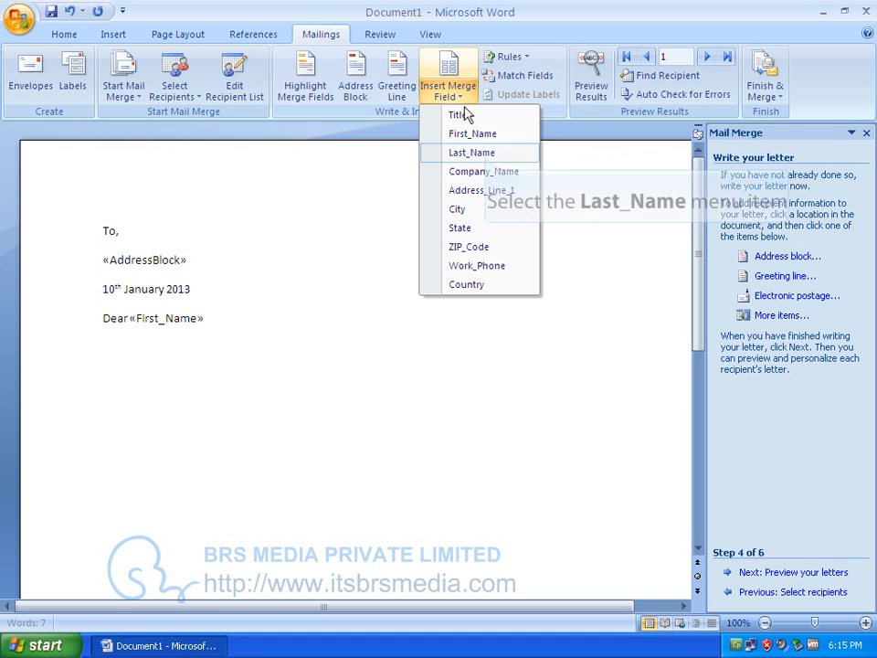
click(485, 154)
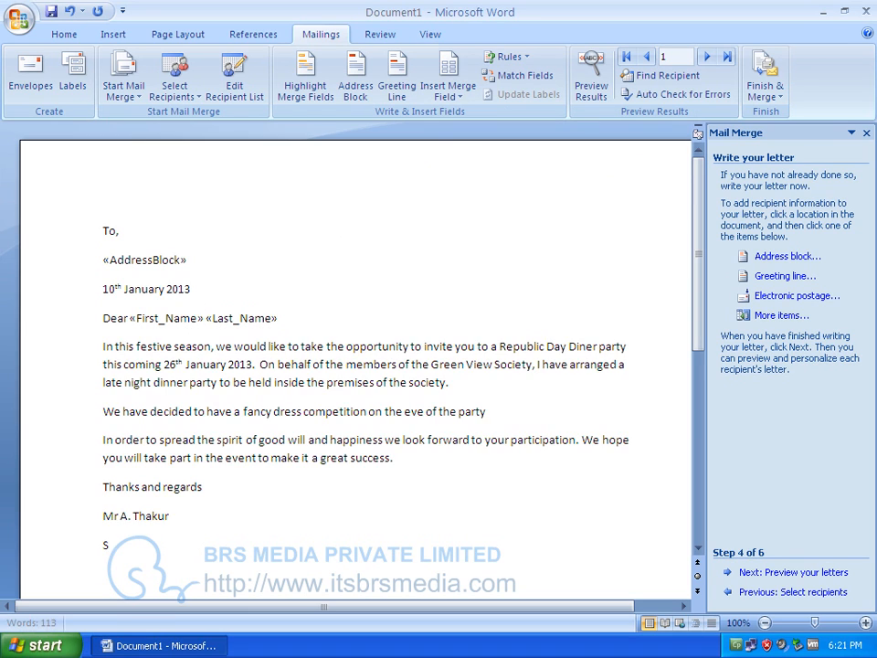
Complete the line below the sender's name in the closing as "Society Head, Green View Society".
text(ority)
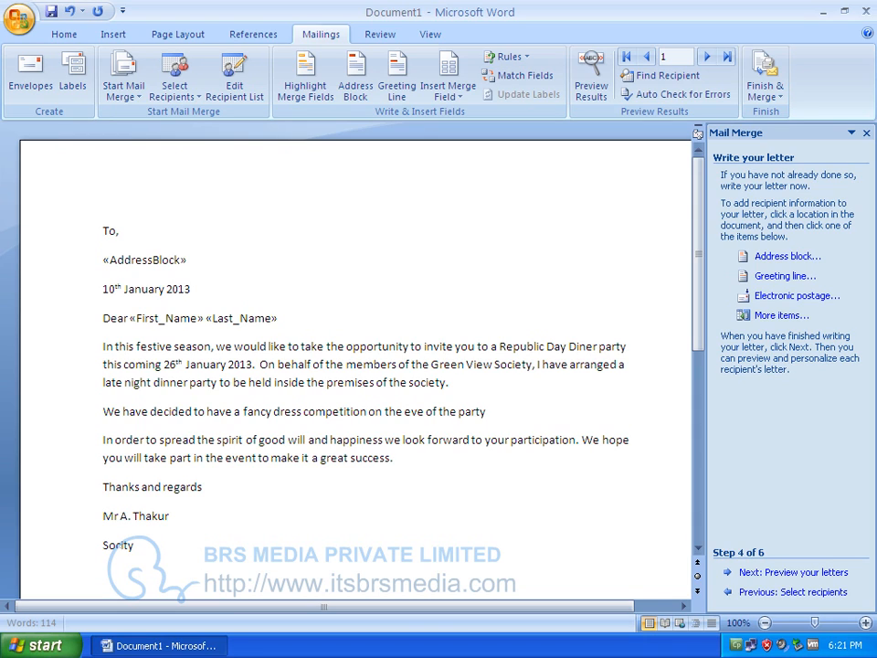
key(BackSpace)
key(BackSpace)
text(iety Head, Green)
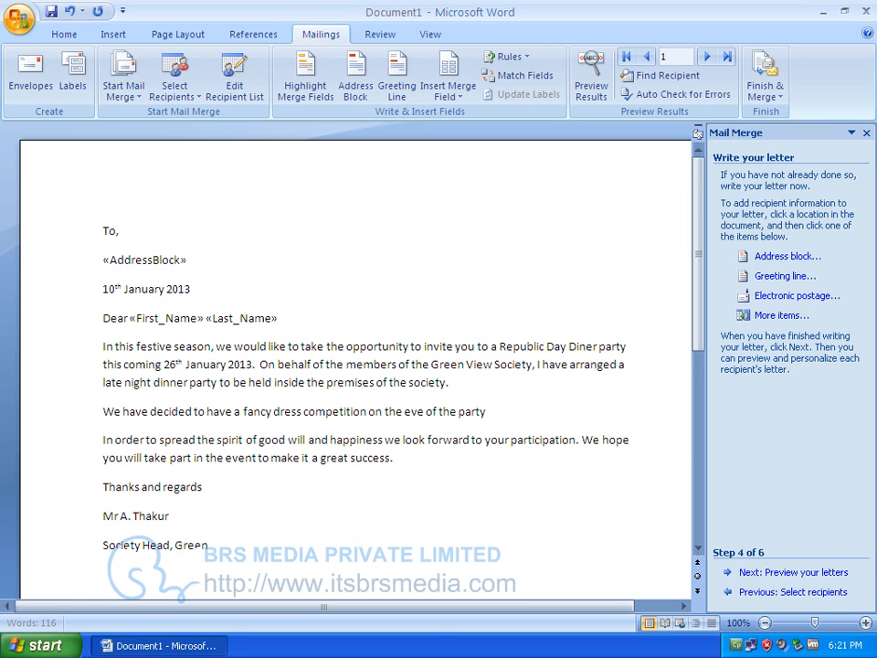
text( View S)
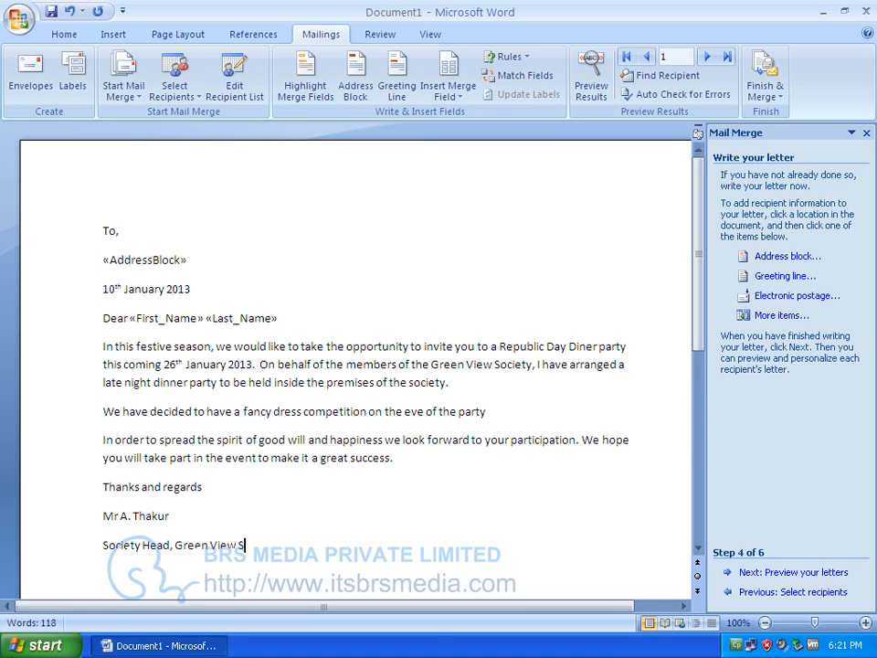
text(ociety)
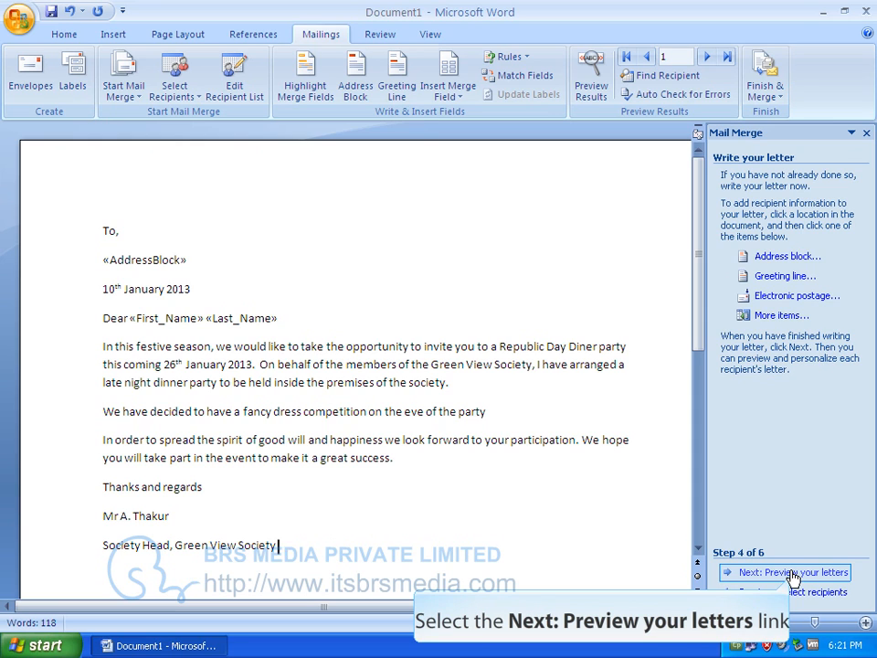
Preview the merged letters one by one from the first to the fourth recipient.
click(791, 573)
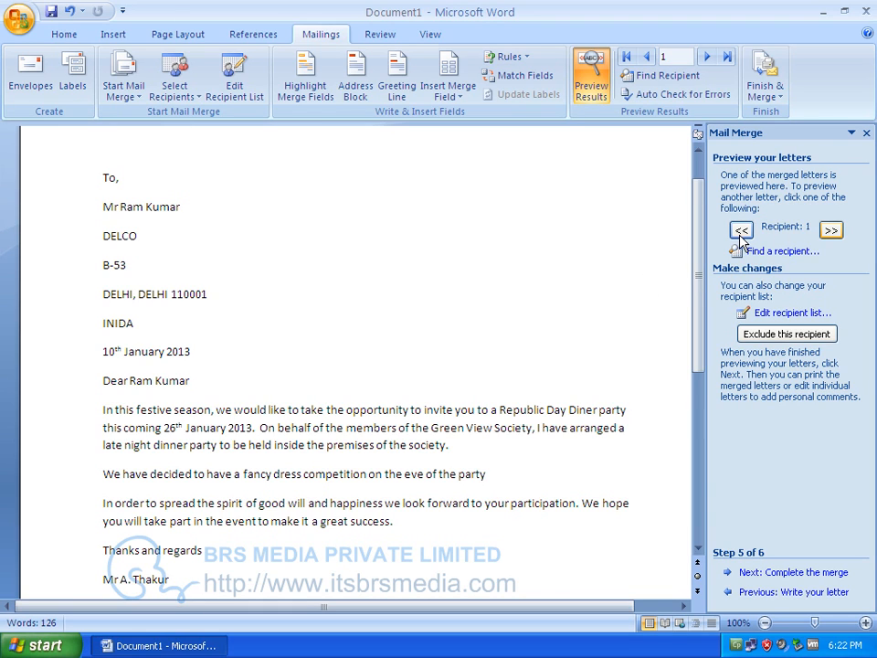
click(831, 232)
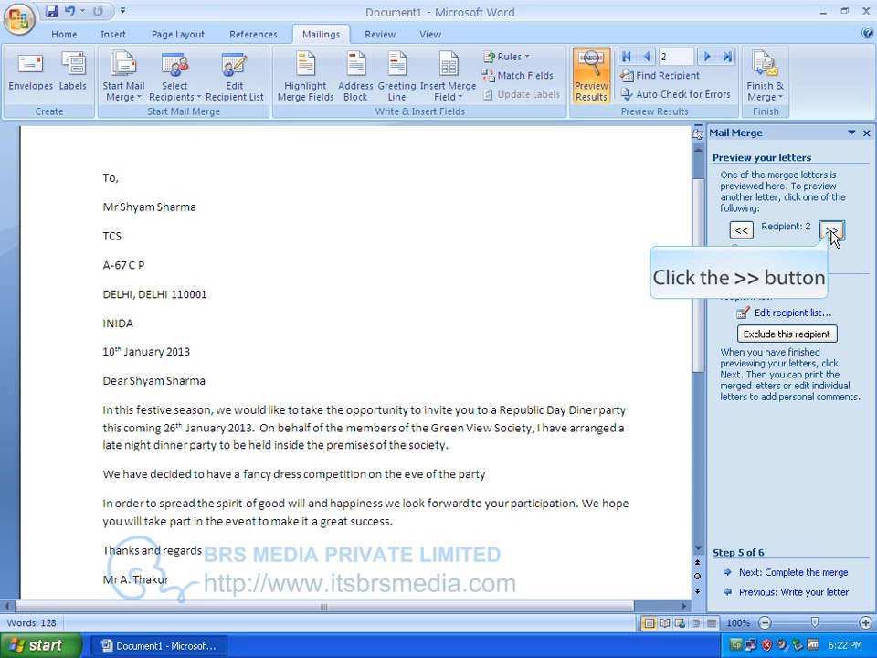
click(831, 232)
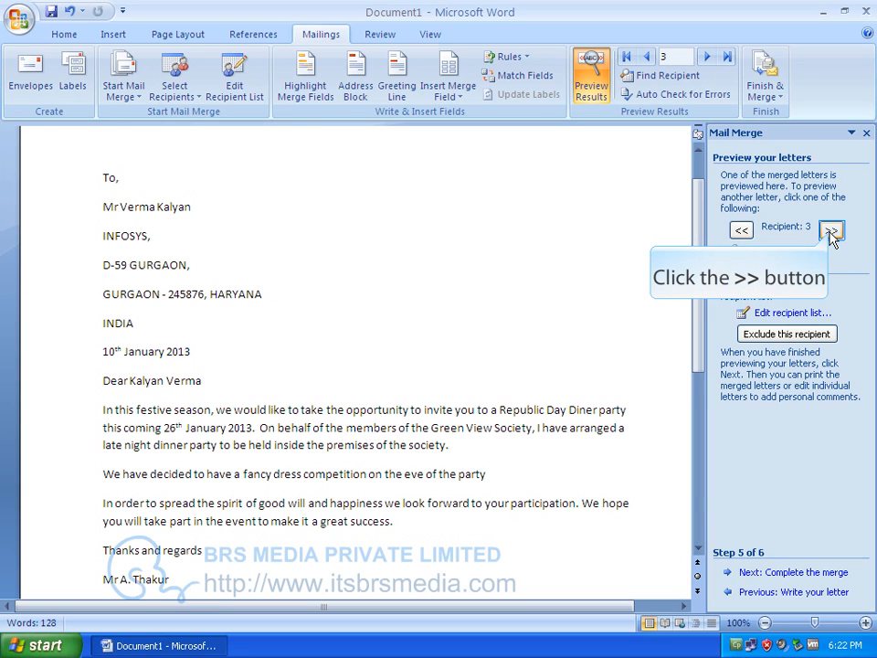
click(831, 232)
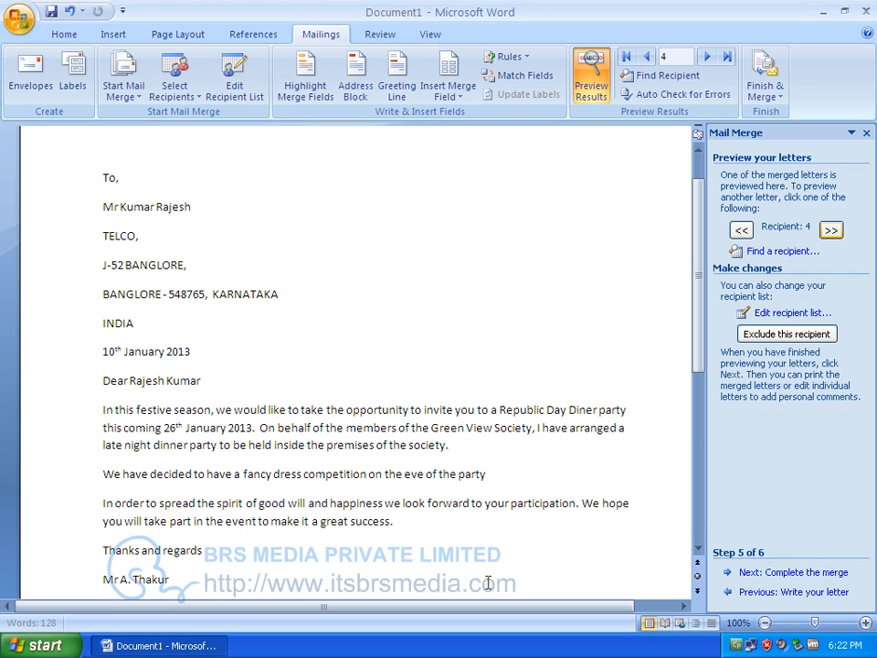
Complete the merge by generating individual letters for all records in a new document.
click(791, 573)
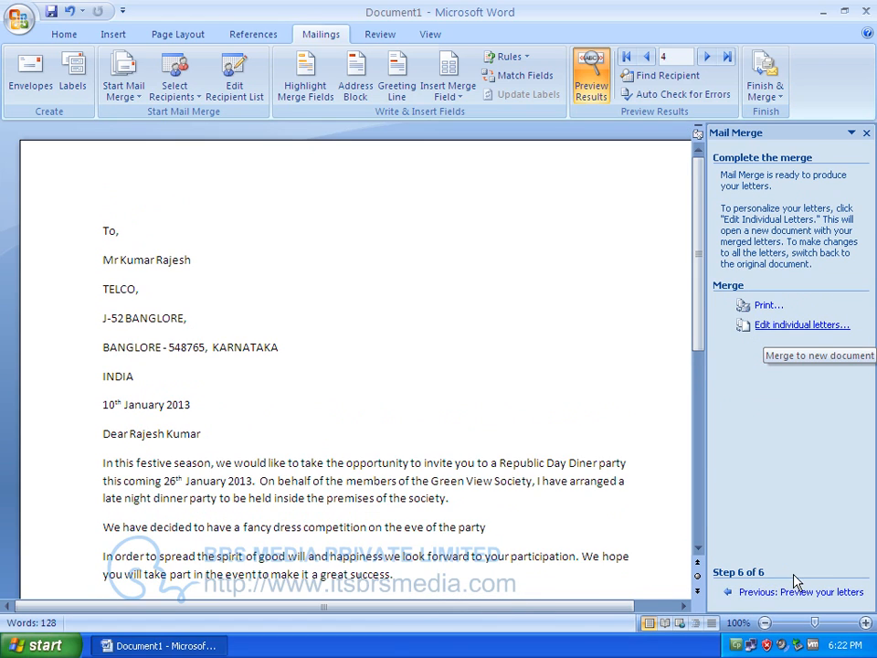
click(789, 329)
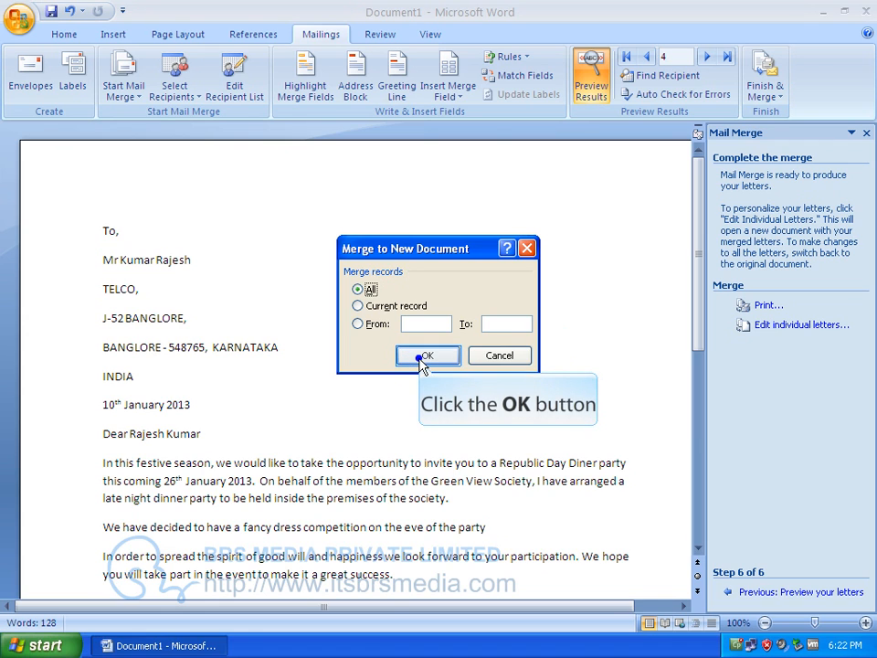
click(424, 356)
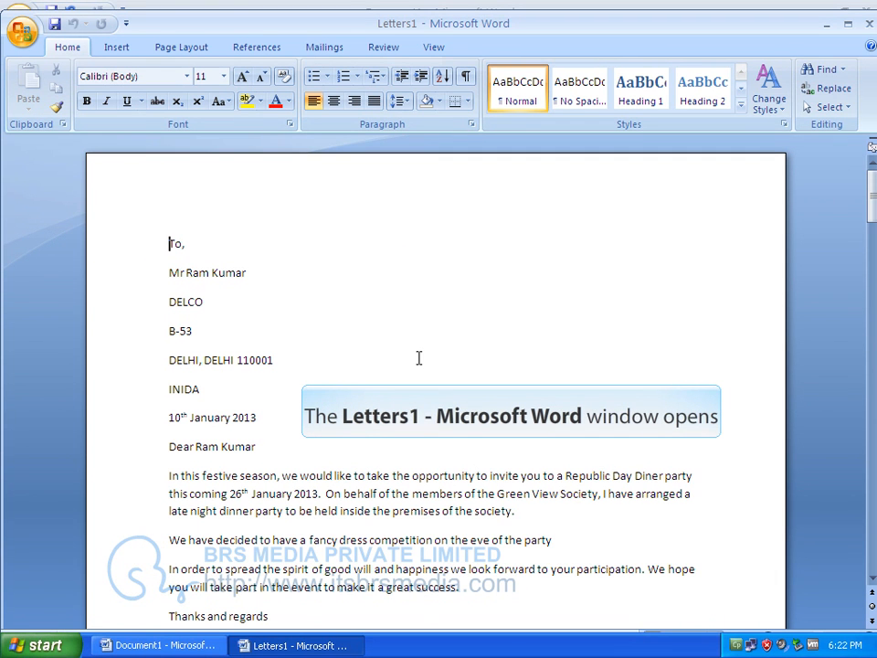
Look through the merged letters in the new document down to the end of the fourth letter.
scroll(418, 359, down, 15)
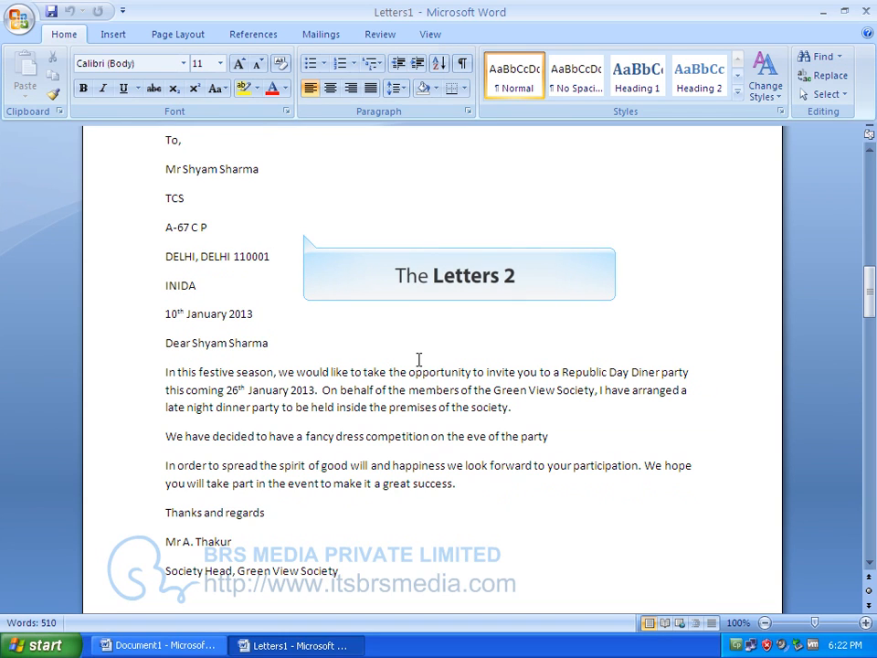
scroll(470, 323, down, 15)
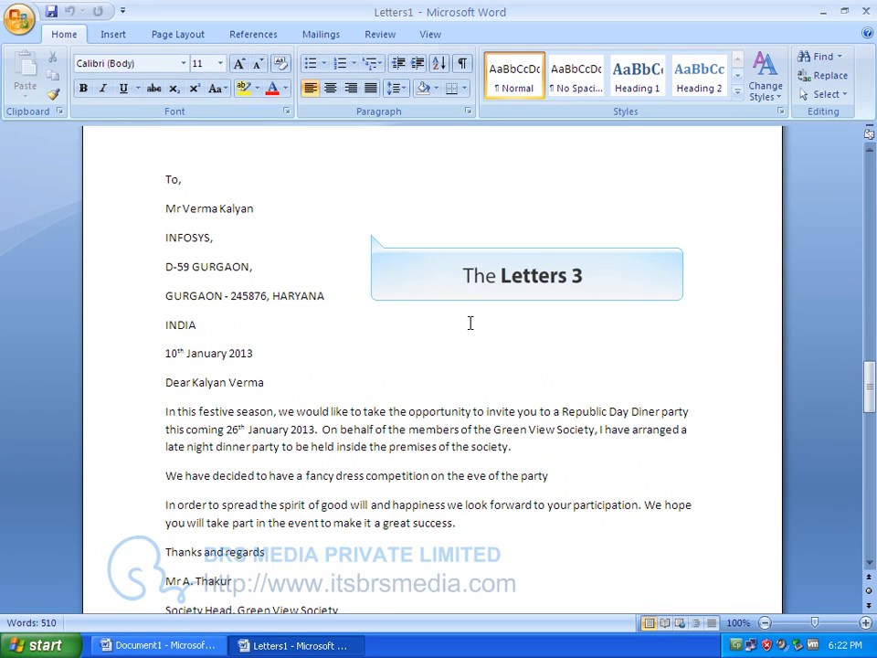
scroll(378, 363, down, 15)
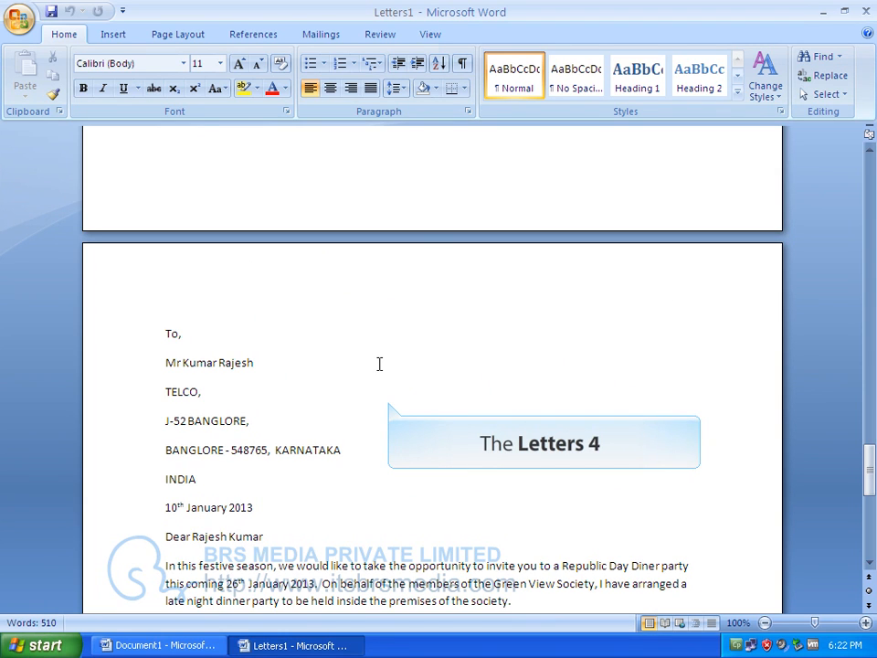
scroll(447, 486, down, 5)
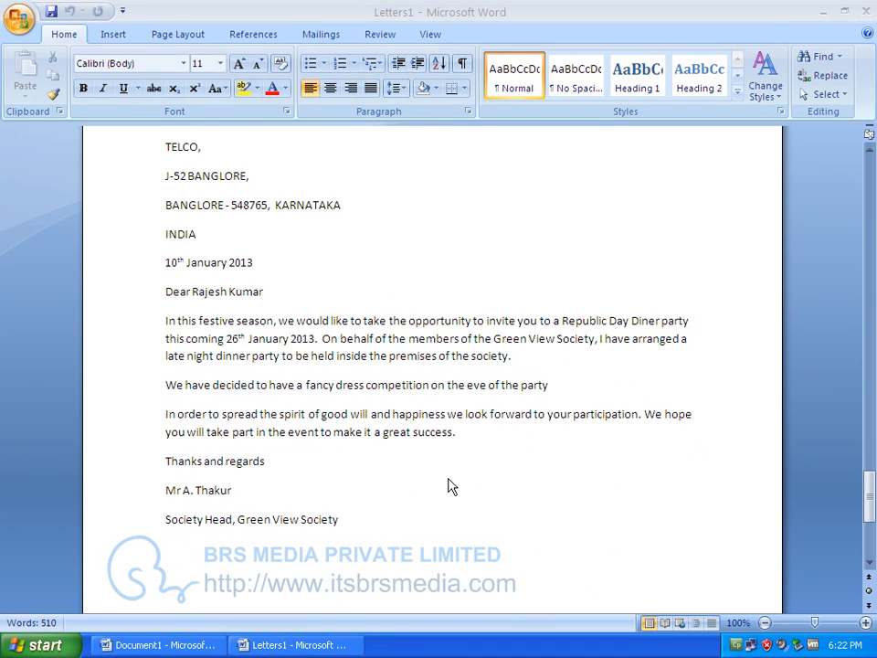